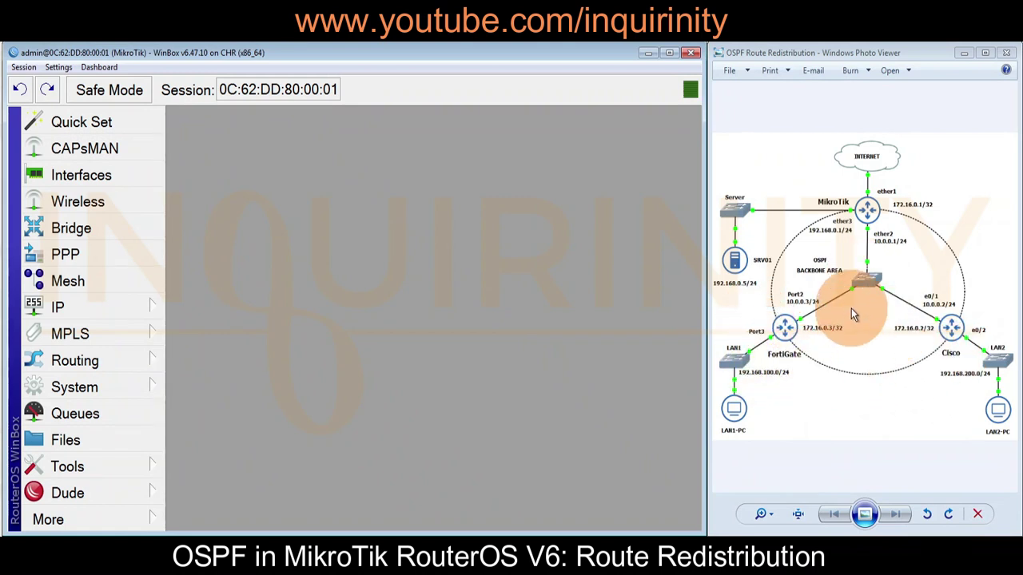
# - Open the IP route list and examine the OSPF-learned routes to the FortiGate and Cisco loopbacks and LANs, plus the default route
pyautogui.click(120, 308)
pyautogui.click(234, 451)
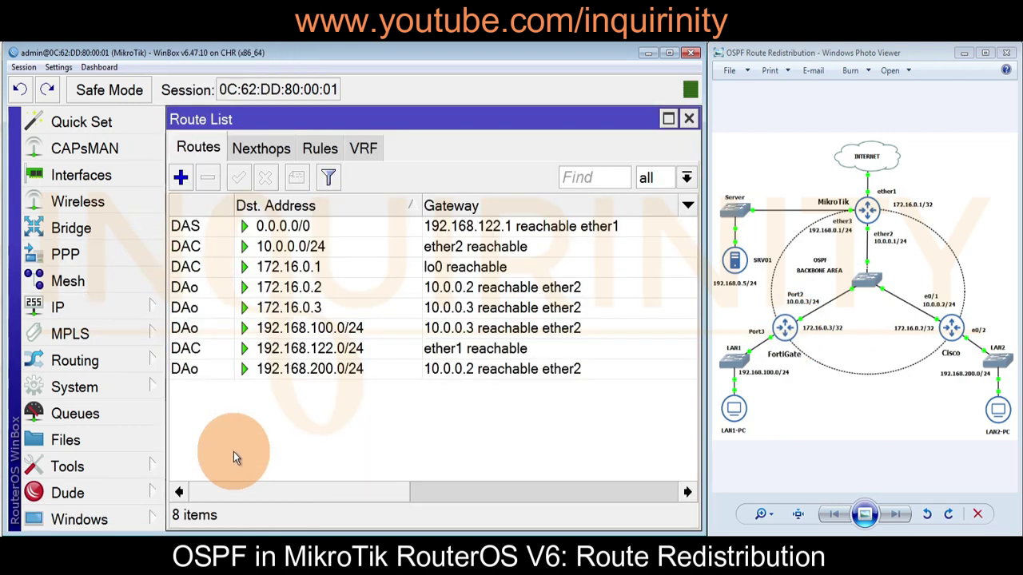
pyautogui.click(182, 289)
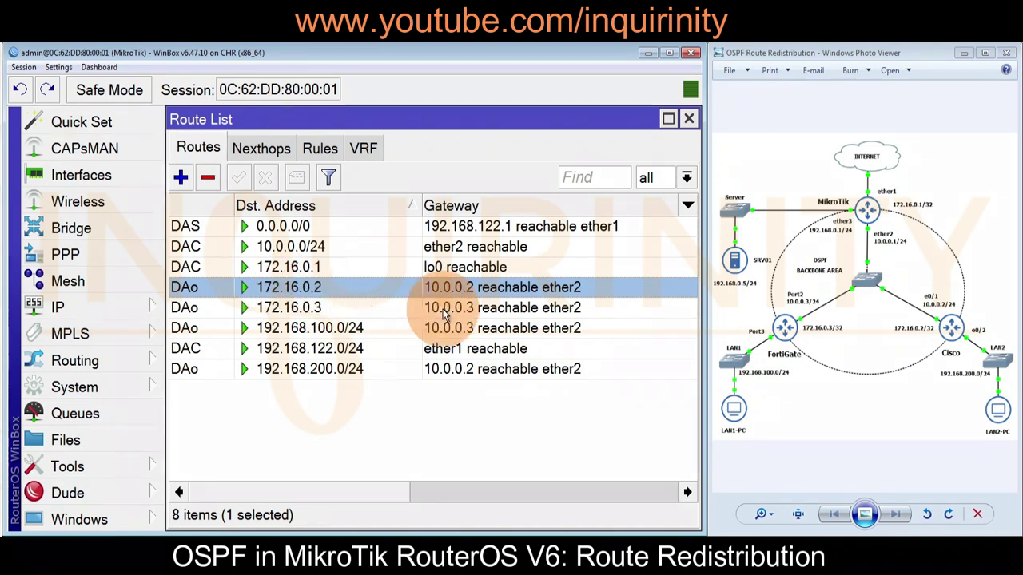
pyautogui.click(286, 308)
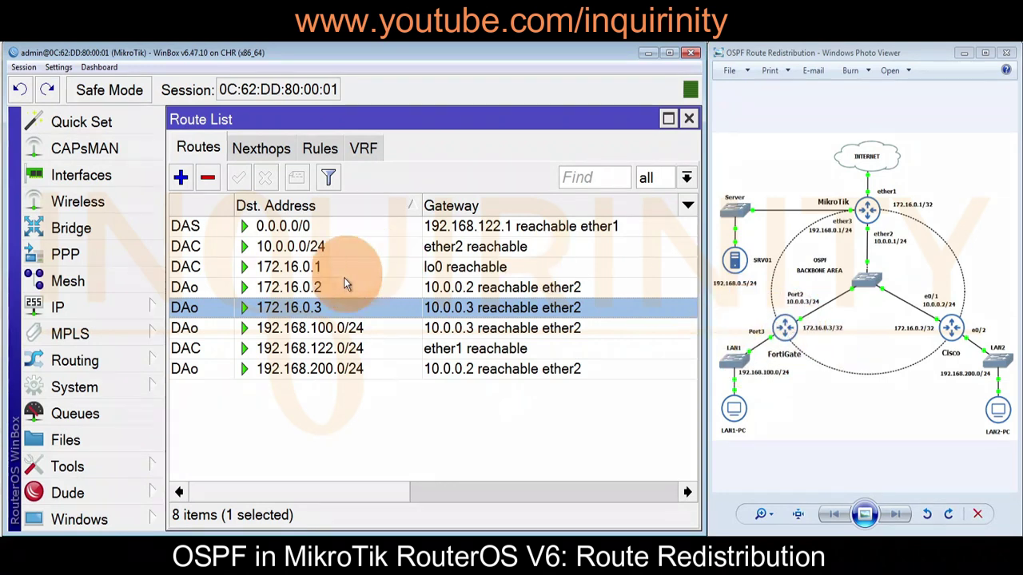
pyautogui.click(320, 328)
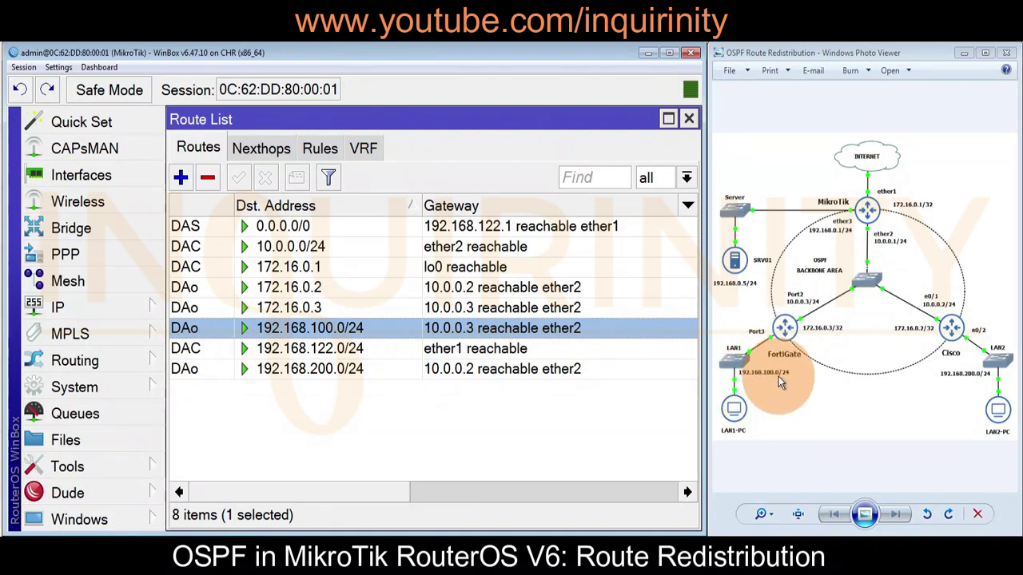
pyautogui.click(312, 370)
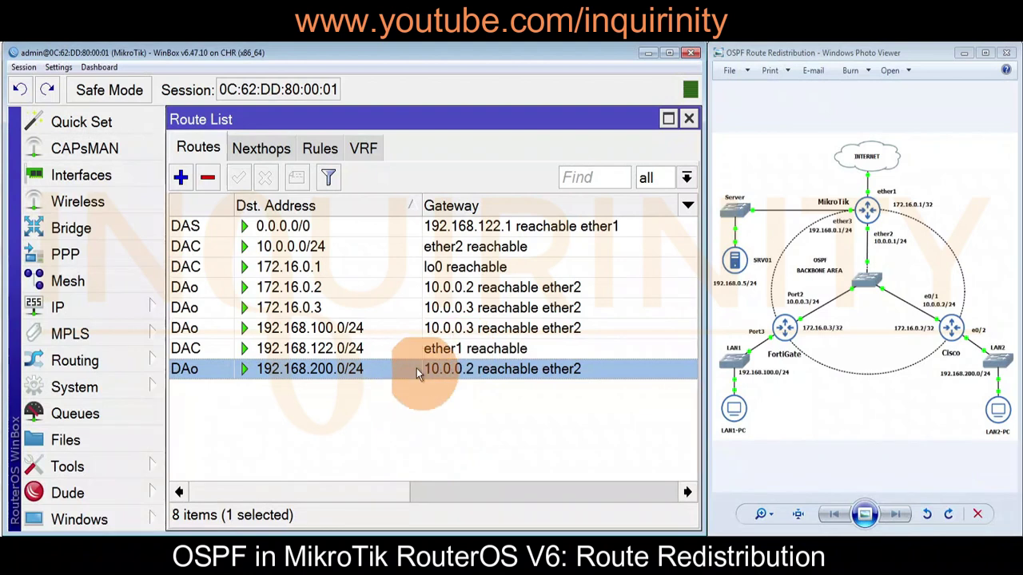
pyautogui.click(327, 329)
pyautogui.click(311, 372)
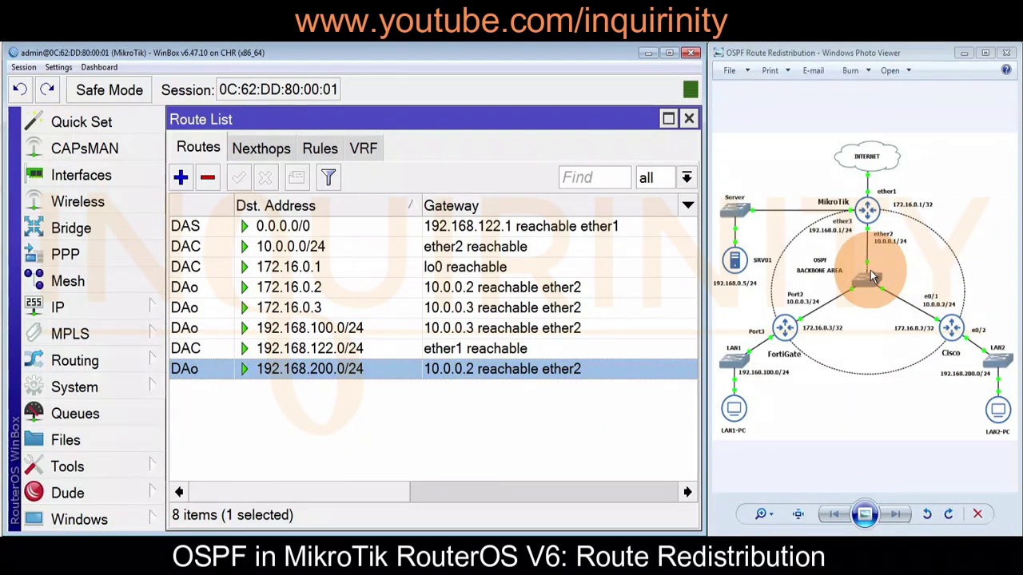
pyautogui.click(565, 420)
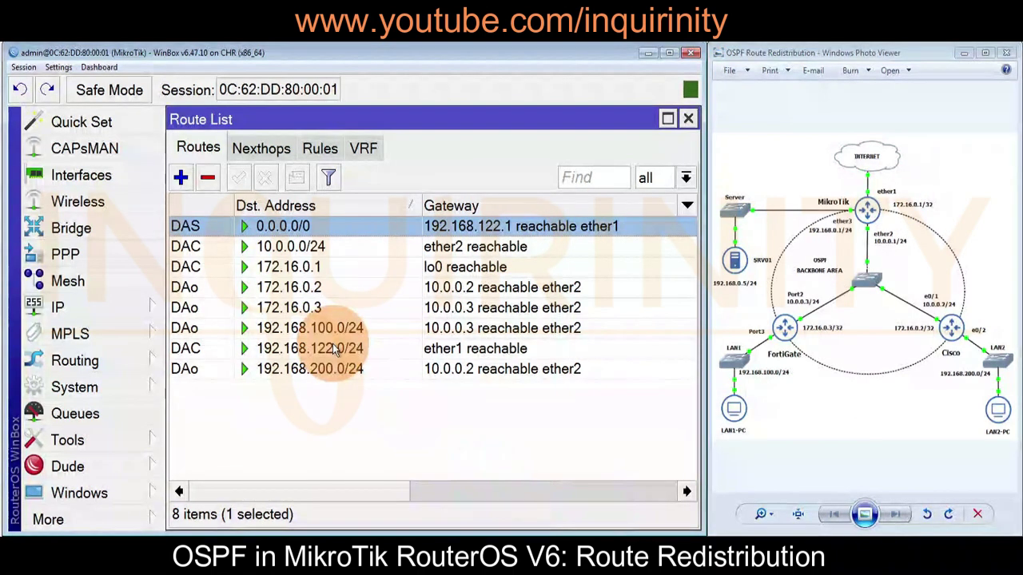
# - View the DHCP client entry for ether1, widening its IP Address column, and return to the route list
pyautogui.click(131, 308)
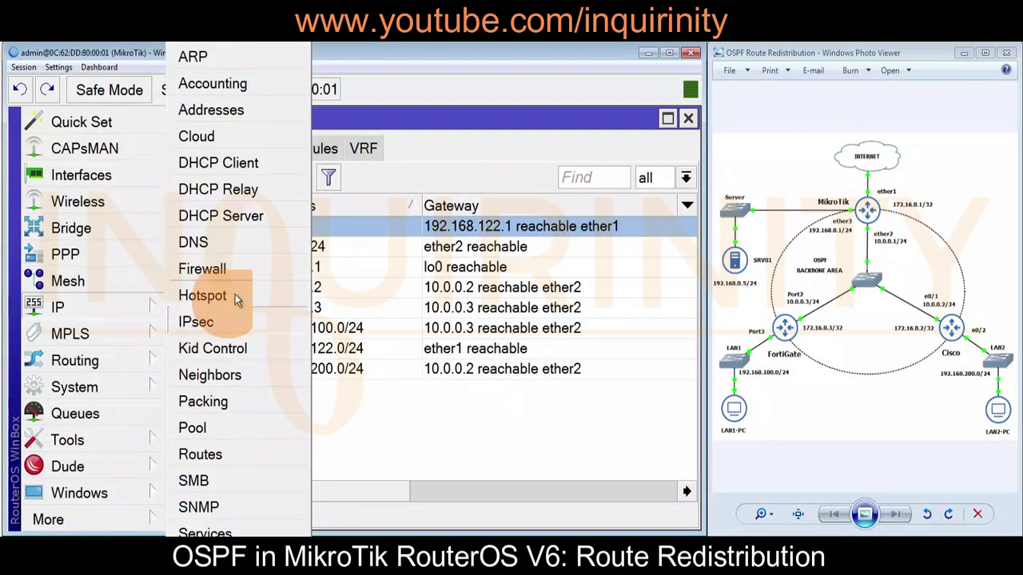
pyautogui.click(231, 167)
pyautogui.click(224, 230)
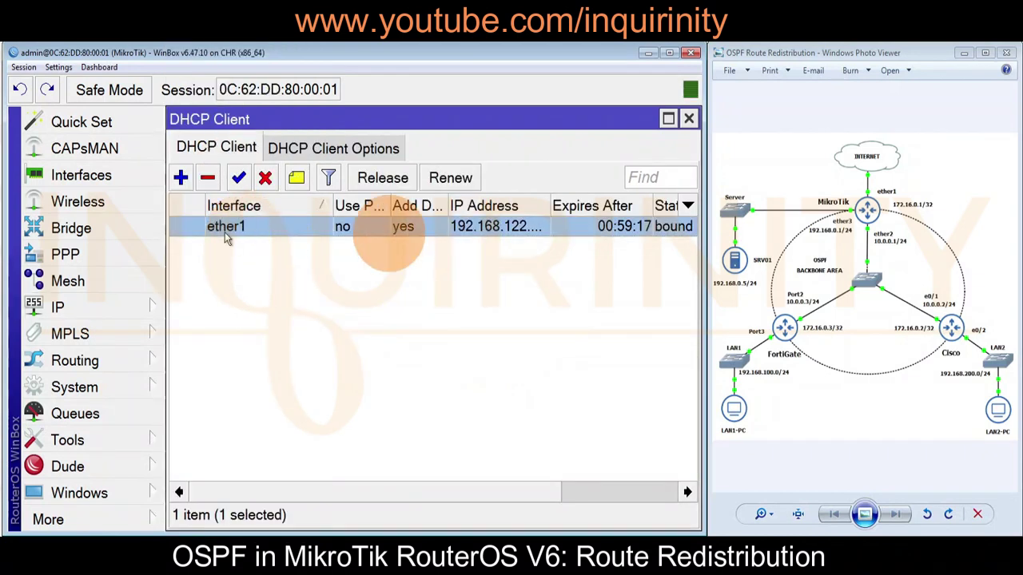
pyautogui.moveTo(550, 202); pyautogui.dragTo(562, 203)
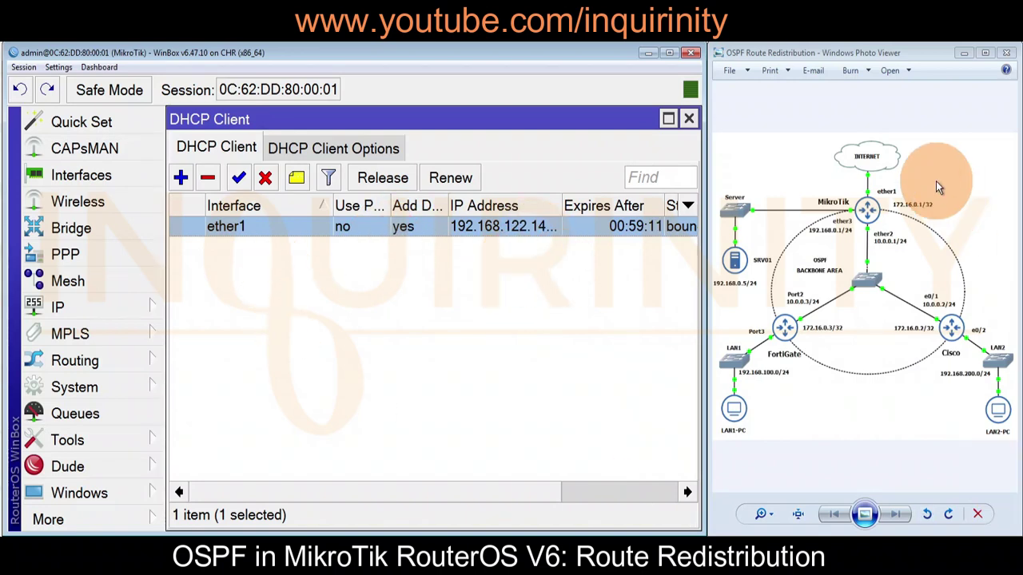
pyautogui.click(688, 118)
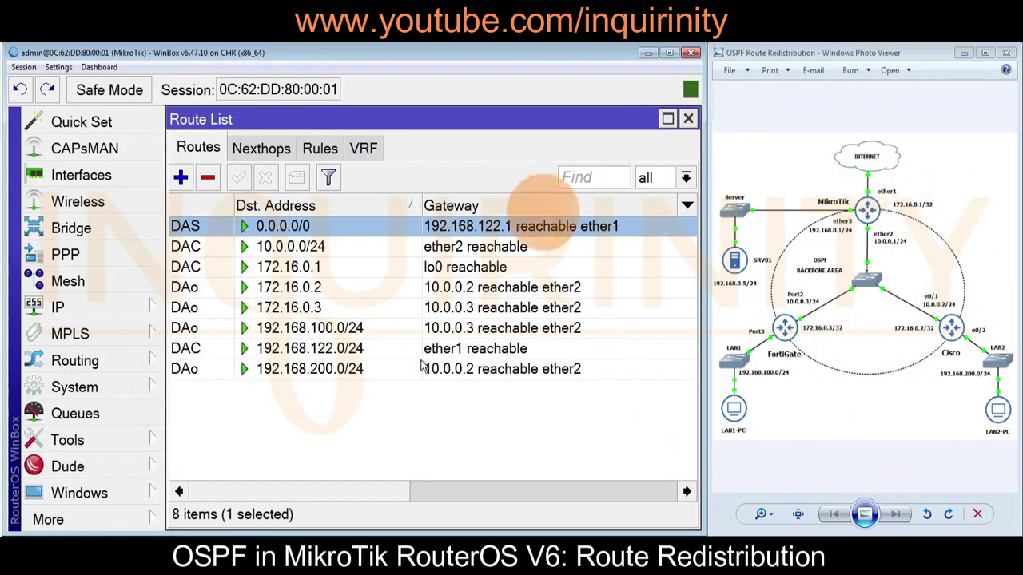
# - Open the ether1 DHCP client's settings to check the Add Default Route option, and close them unchanged
pyautogui.click(124, 308)
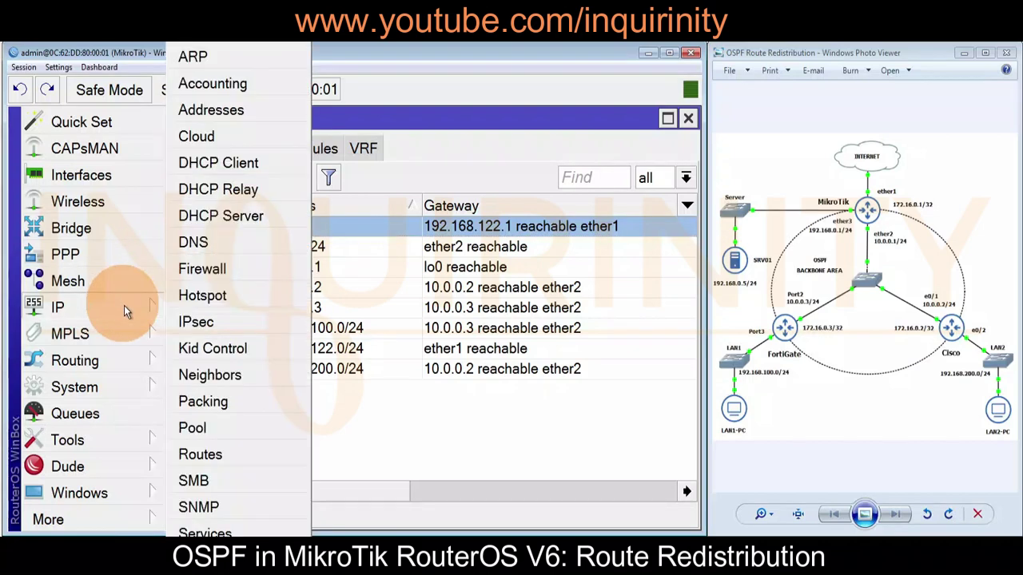
pyautogui.click(228, 166)
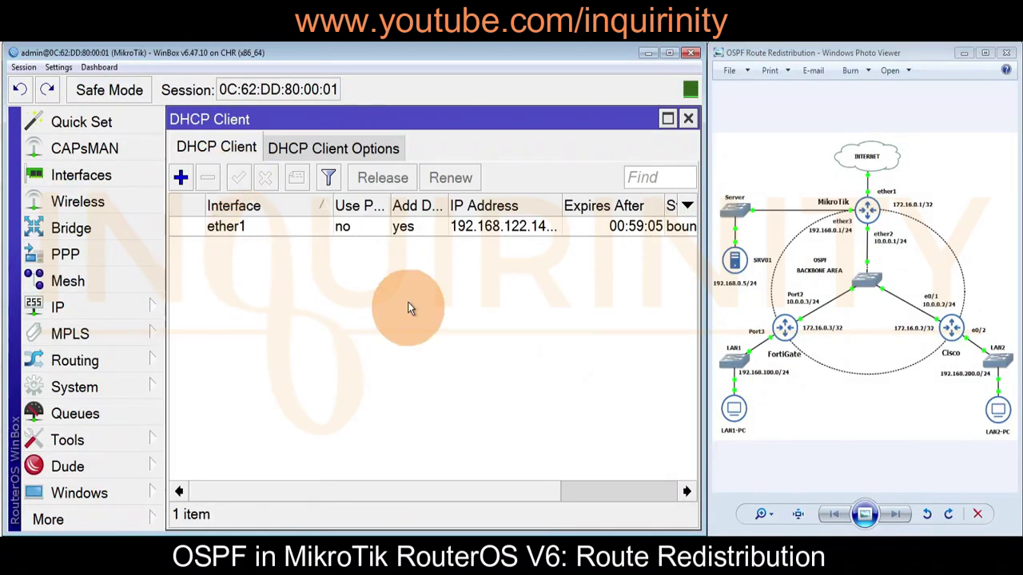
pyautogui.doubleClick(287, 228)
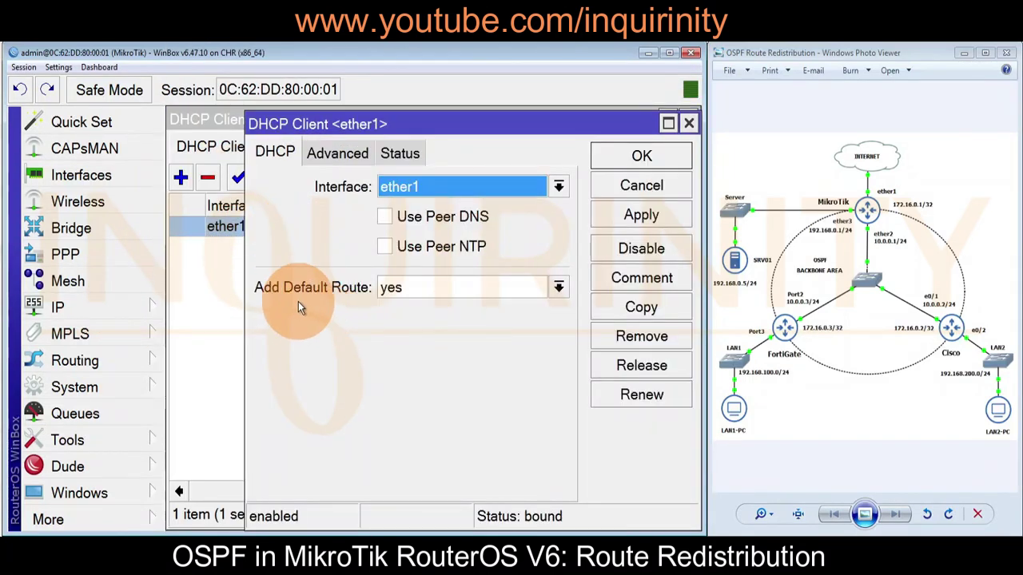
pyautogui.click(690, 123)
pyautogui.click(689, 119)
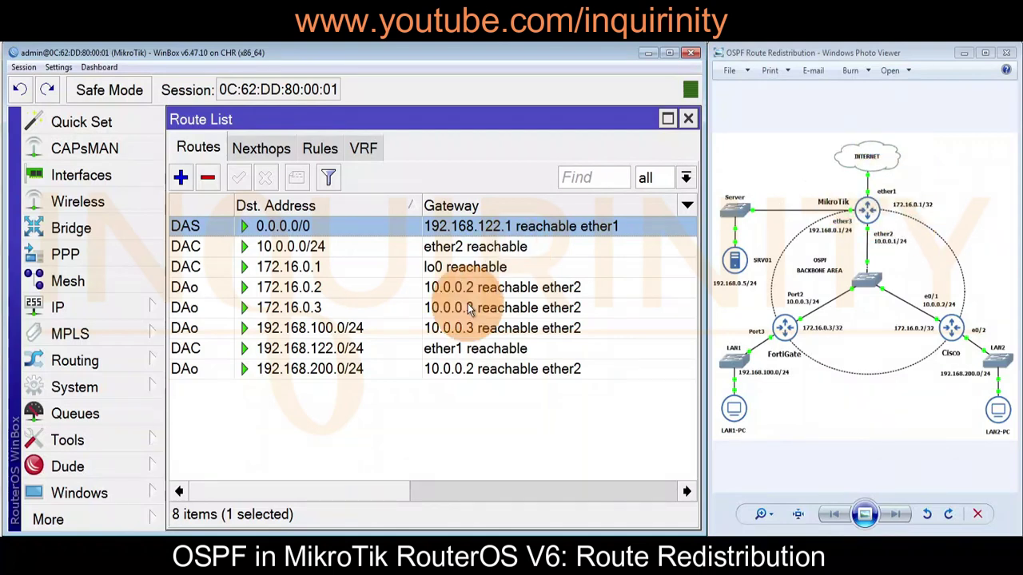
# - Run a ping from the MikroTik router to 8.8.8.8 with the Ping tool
pyautogui.click(130, 442)
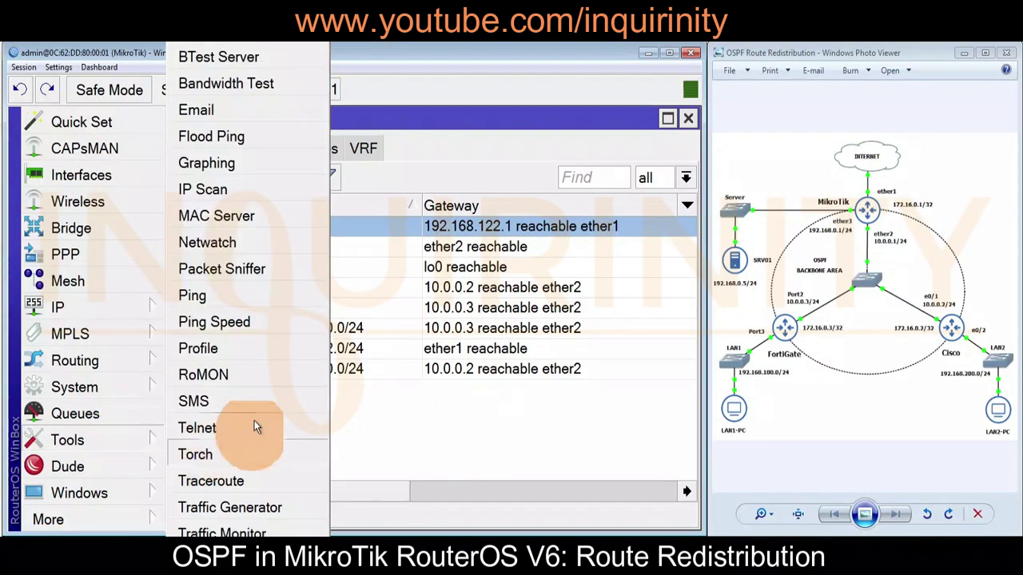
pyautogui.click(233, 299)
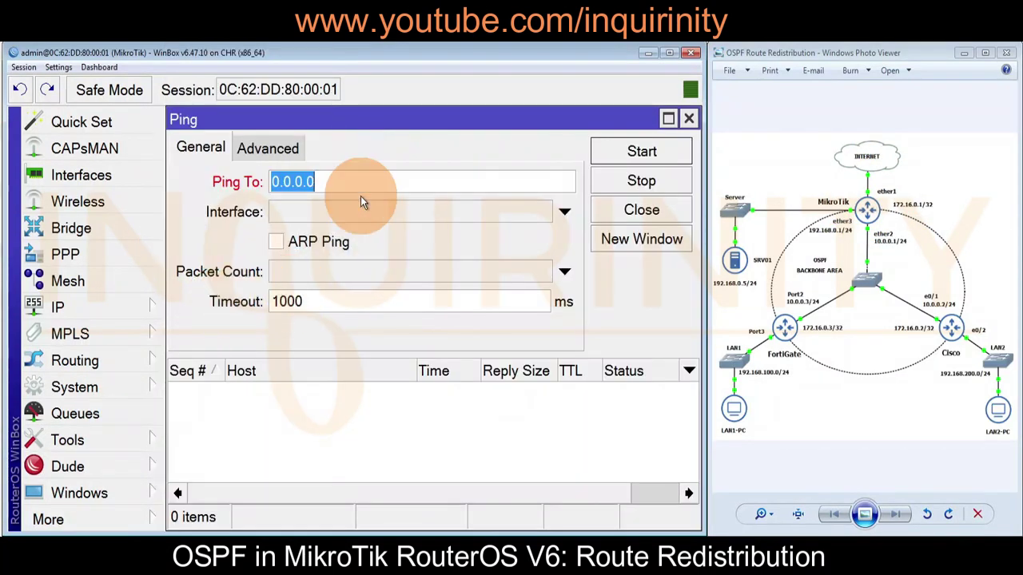
pyautogui.write('8.8.8.8')
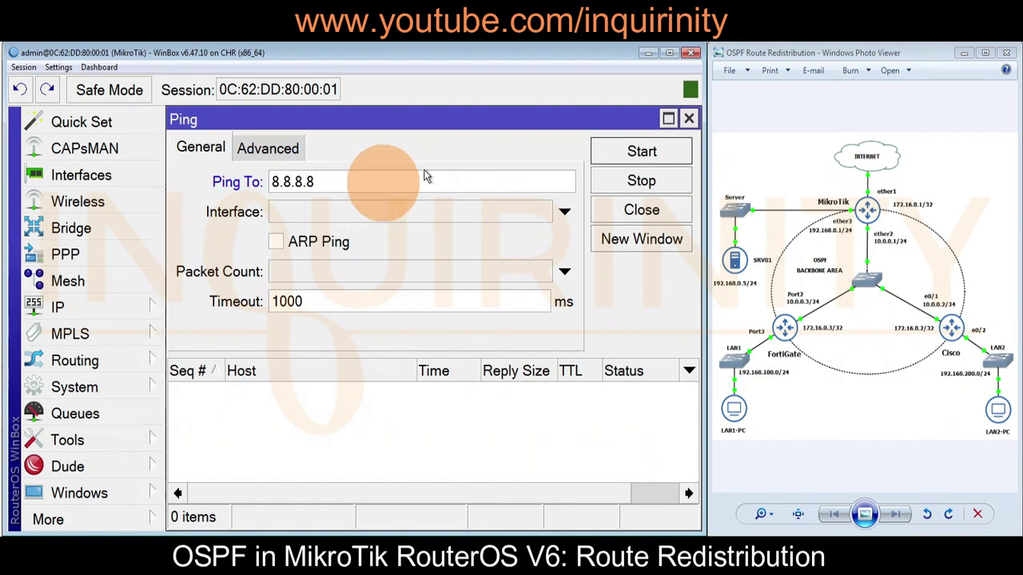
pyautogui.click(620, 160)
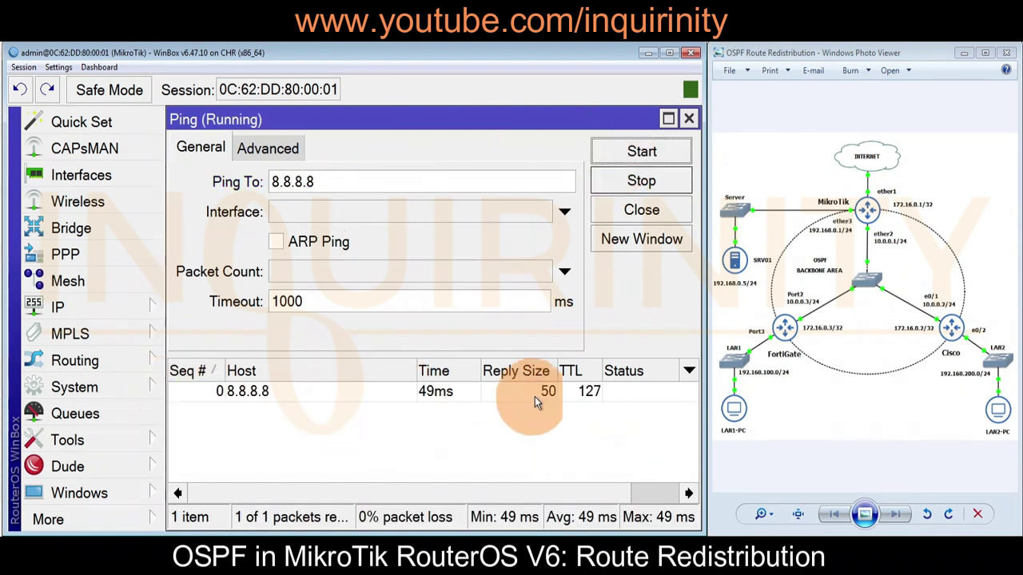
# - Ping 9.9.9.9 from the router, and close the Ping tool and the route list
pyautogui.moveTo(345, 177); pyautogui.dragTo(182, 177)
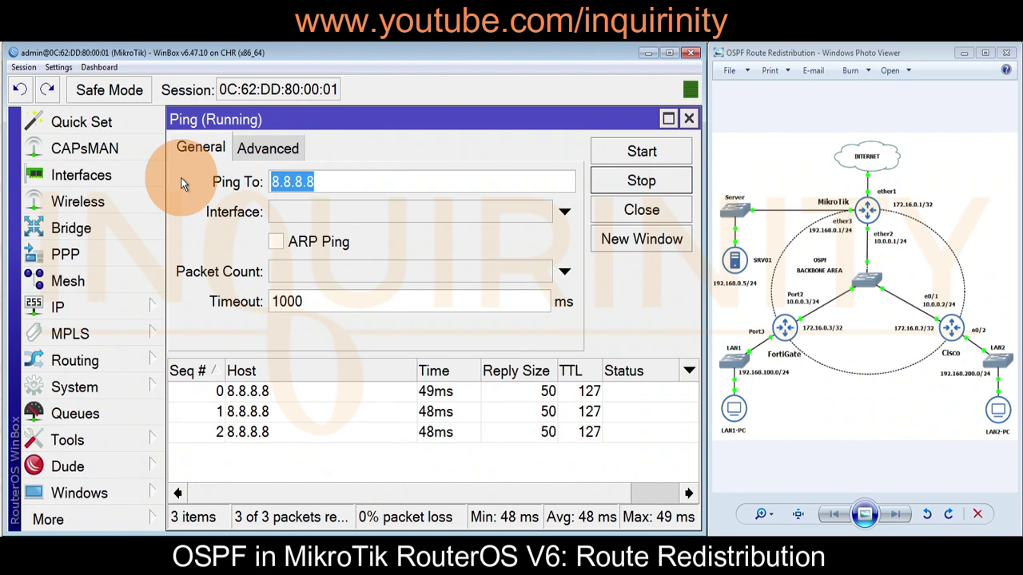
pyautogui.write('9.9.9.9')
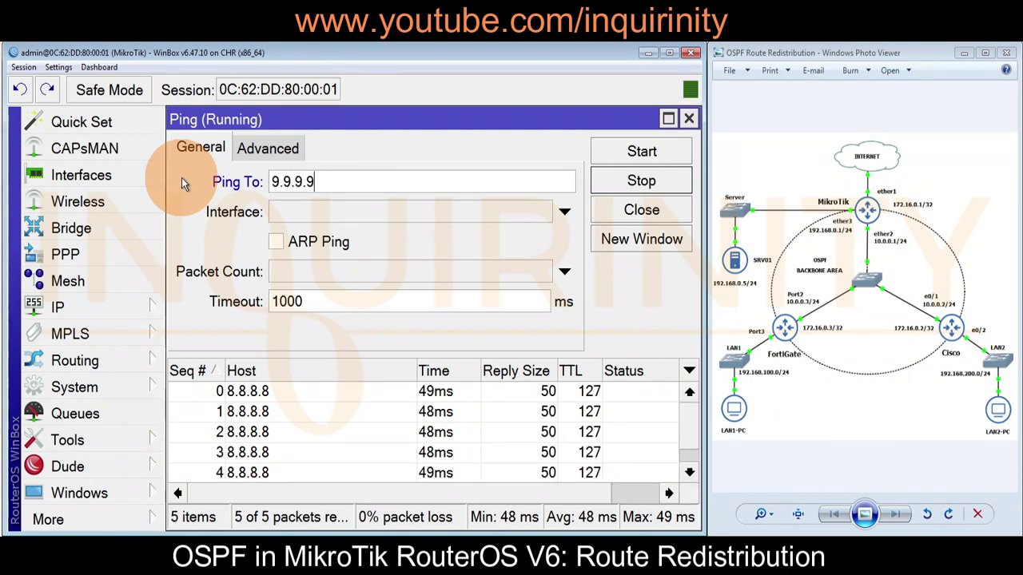
pyautogui.click(619, 151)
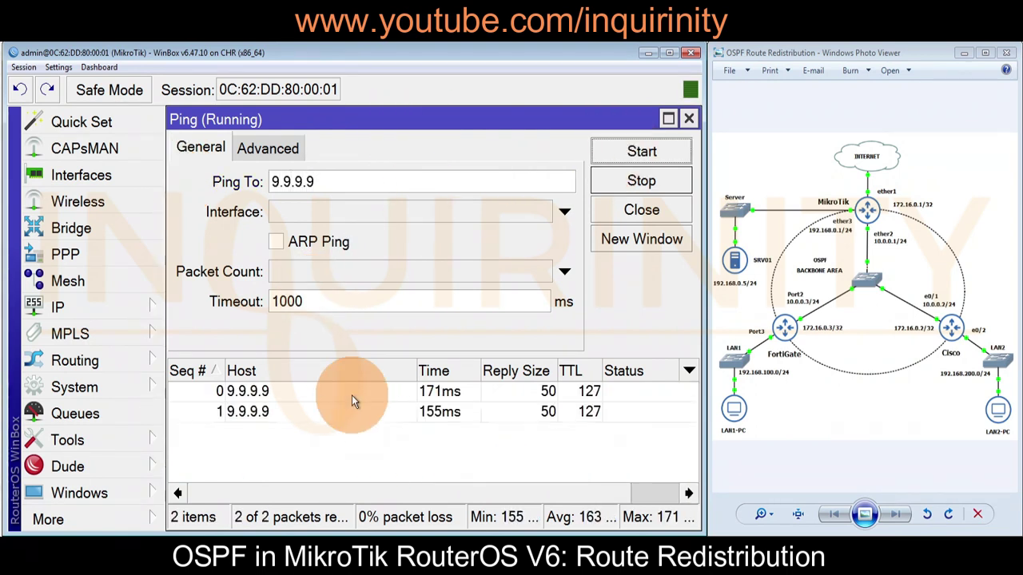
pyautogui.click(689, 118)
pyautogui.click(680, 119)
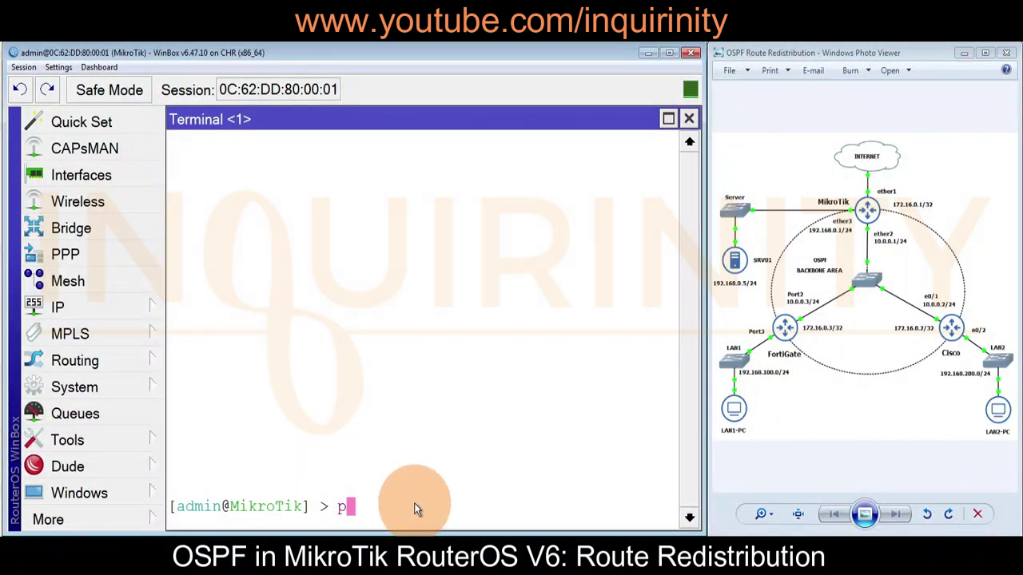
pyautogui.write('www.')
pyautogui.write('google.com')
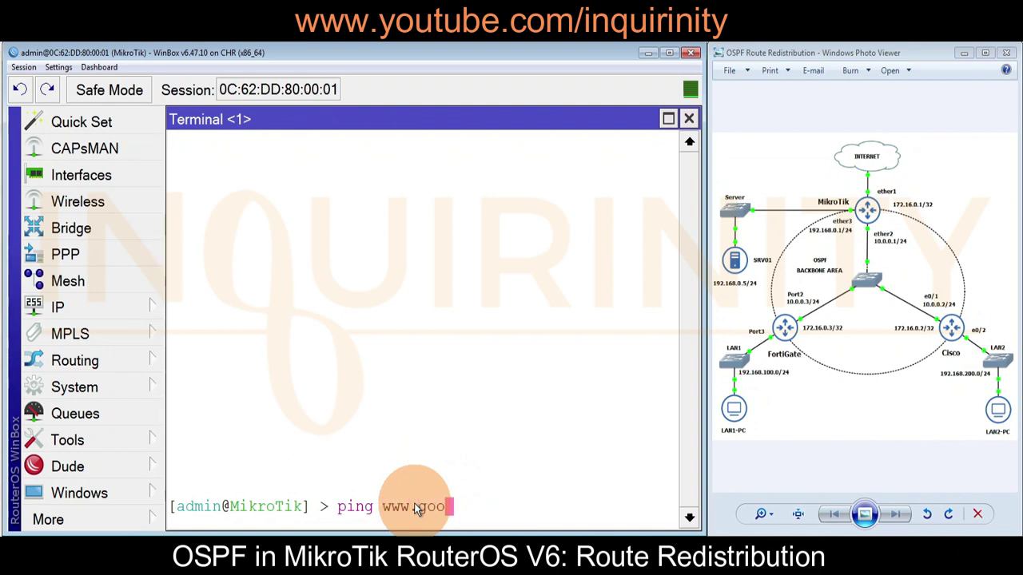
pyautogui.press('Return')
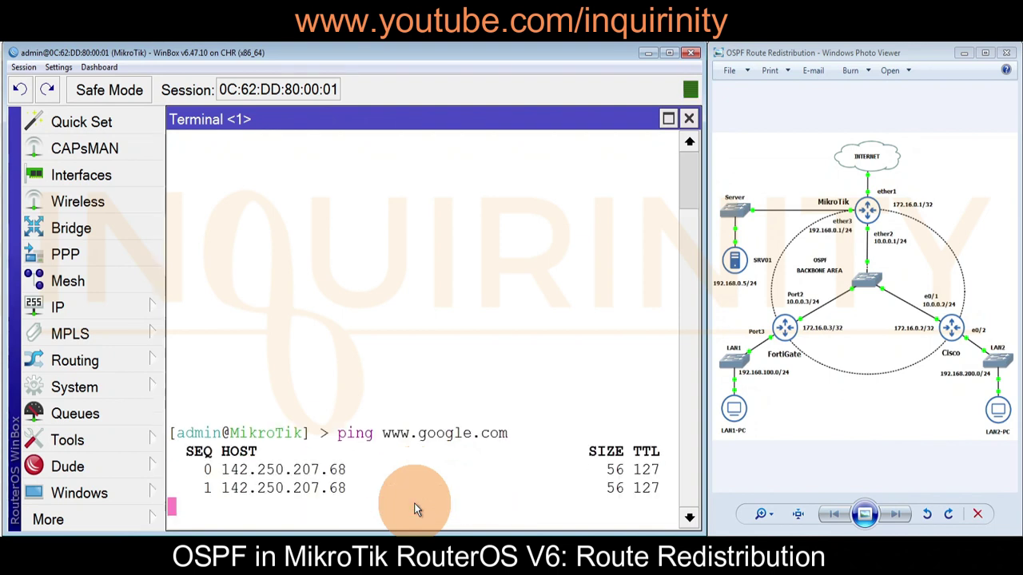
pyautogui.hotkey('ctrl', 'c')
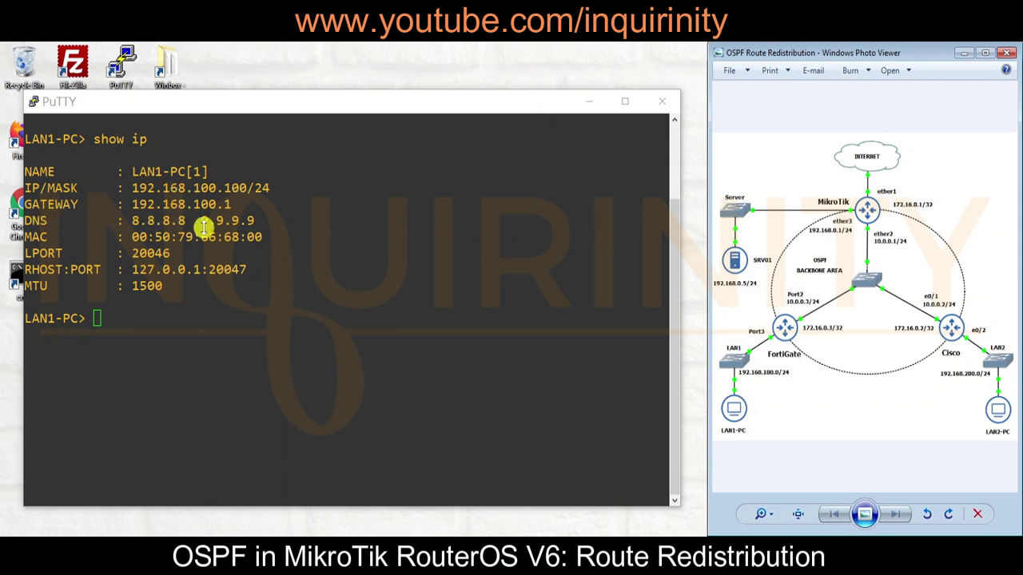
# - In LAN1-PC's PuTTY console, ping the gateway 192.168.100.1 and the MikroTik's ether2 address 10.0.0.1
pyautogui.click(230, 374)
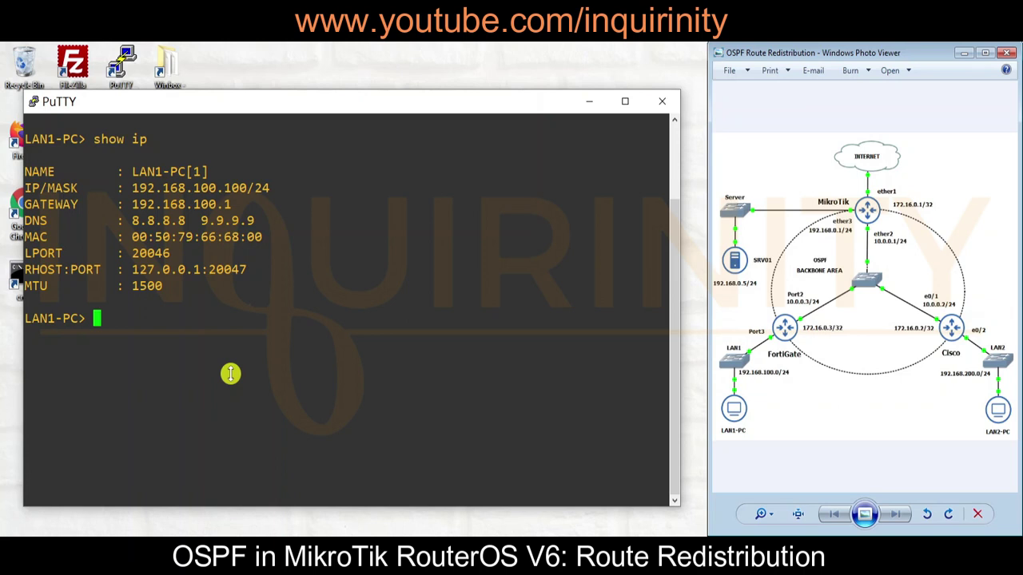
pyautogui.write('ping 192.168.100.1')
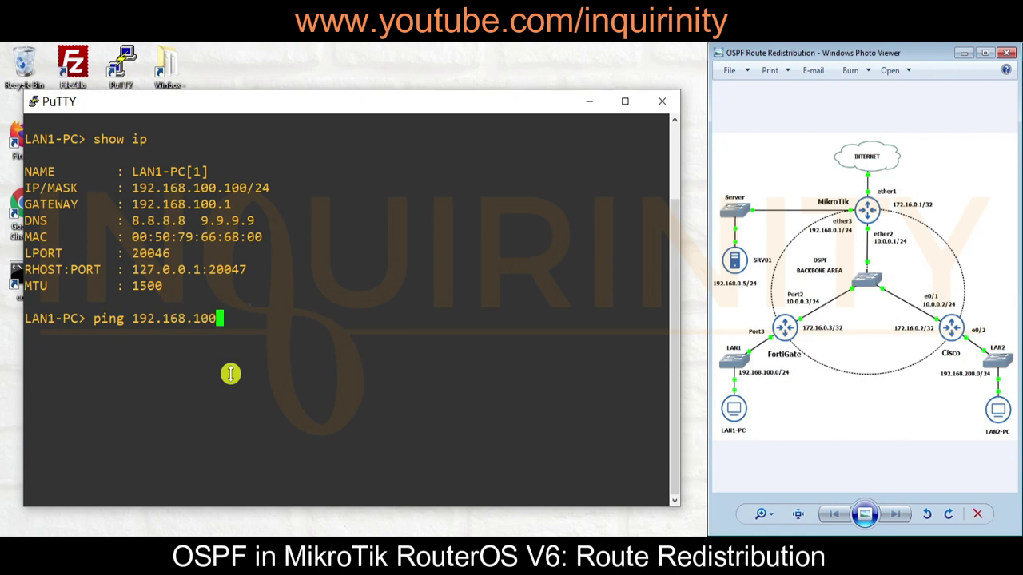
pyautogui.press('Return')
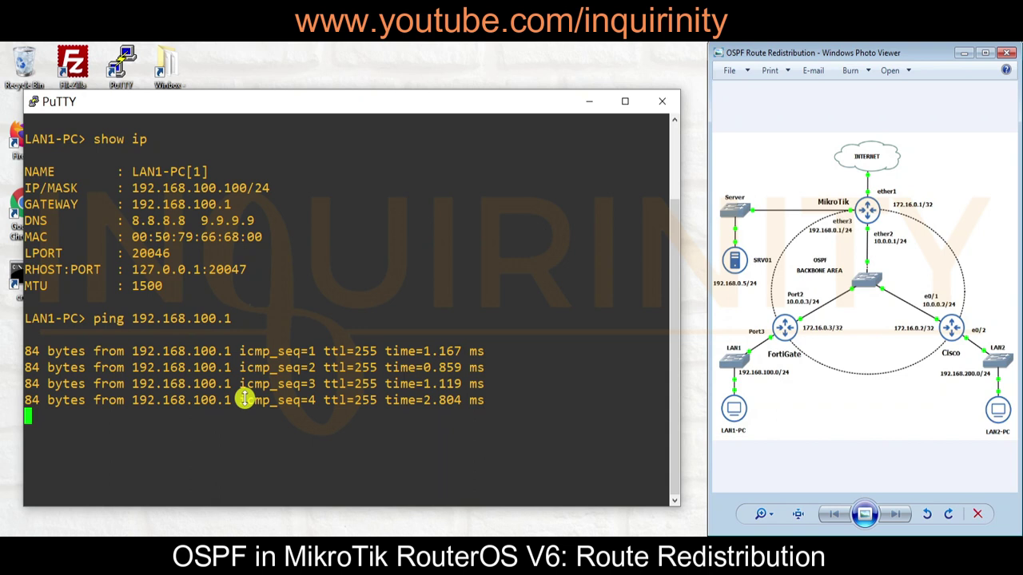
pyautogui.hotkey('ctrl', 'c')
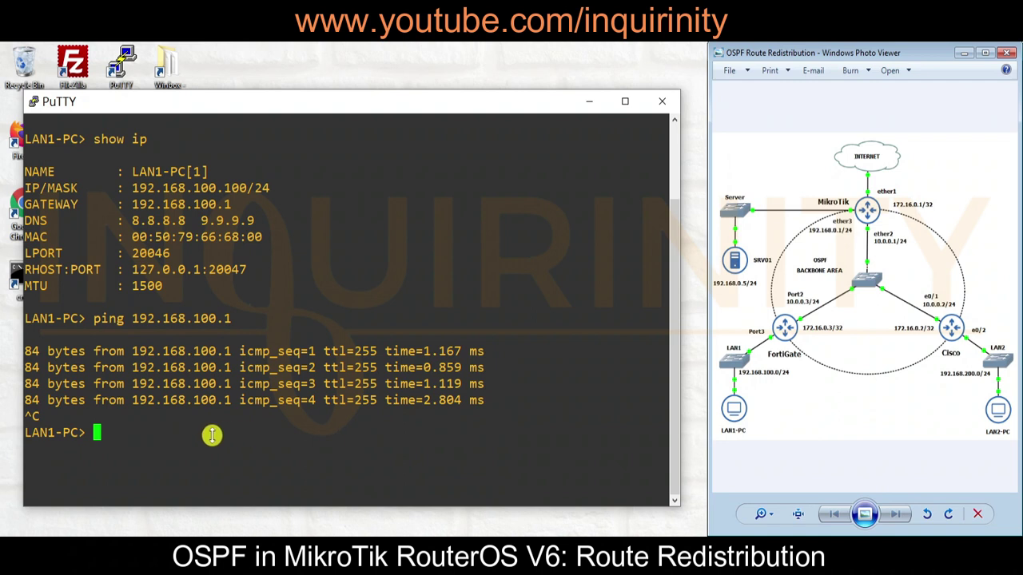
pyautogui.write('ping 10.0.0.1')
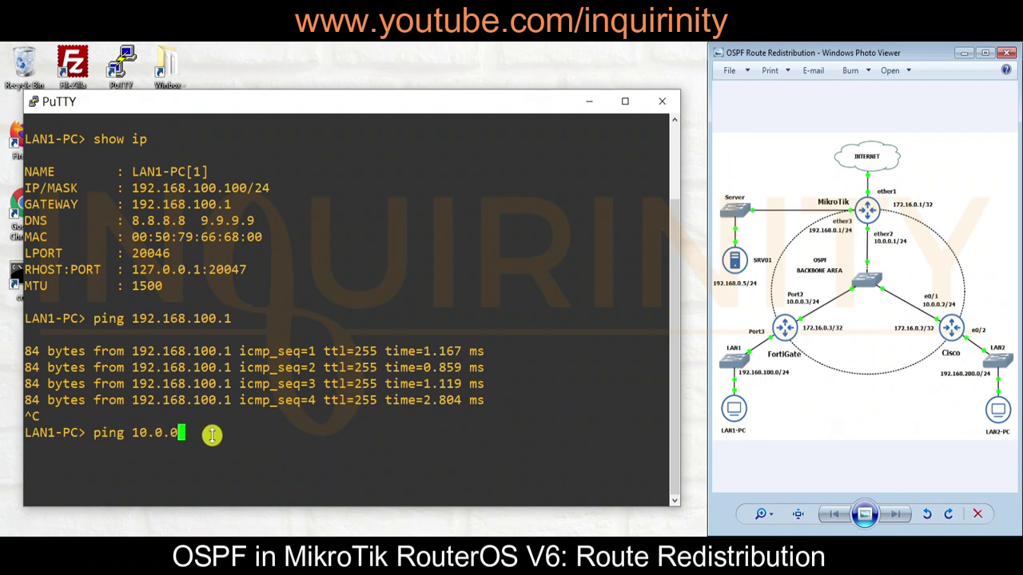
pyautogui.press('Return')
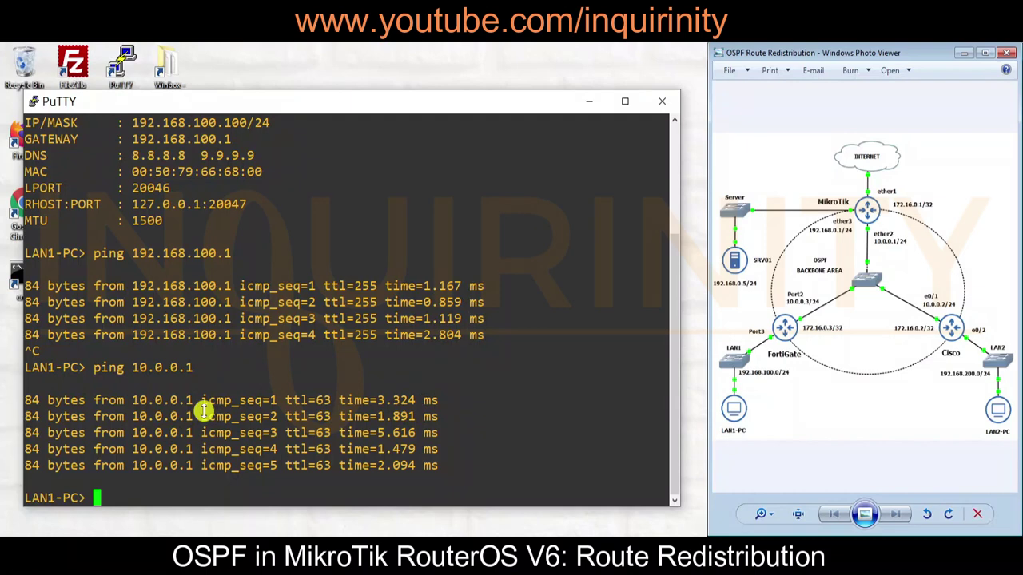
# - Ping the internet address 8.8.8.8 from LAN1-PC
pyautogui.press('Return')
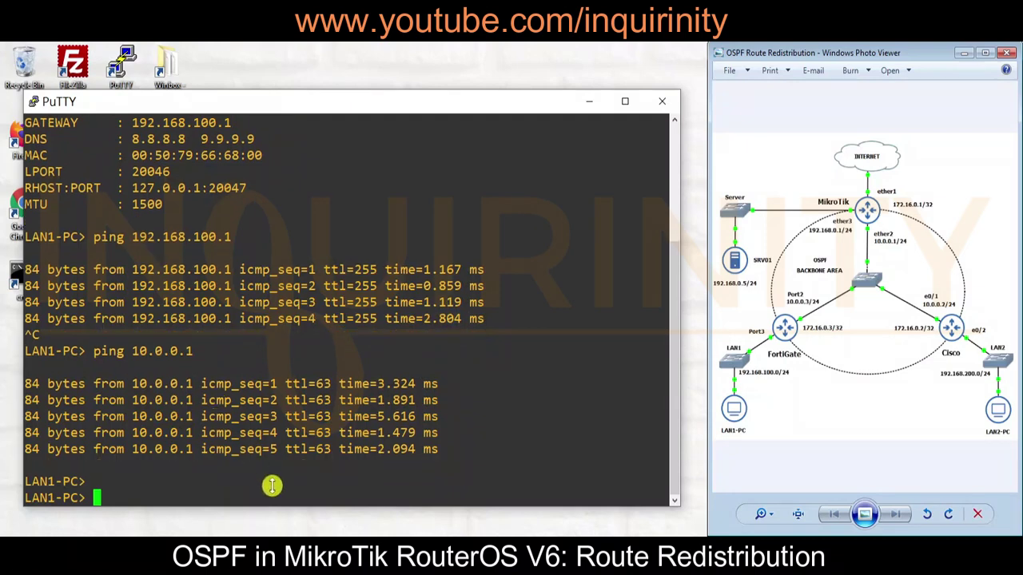
pyautogui.write('ping 8.8.8.8')
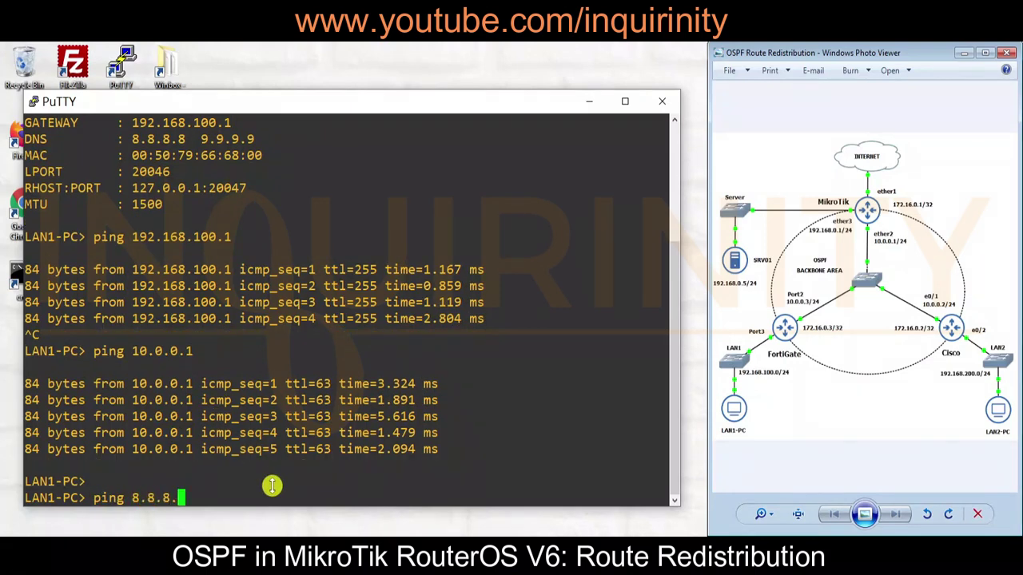
pyautogui.press('Return')
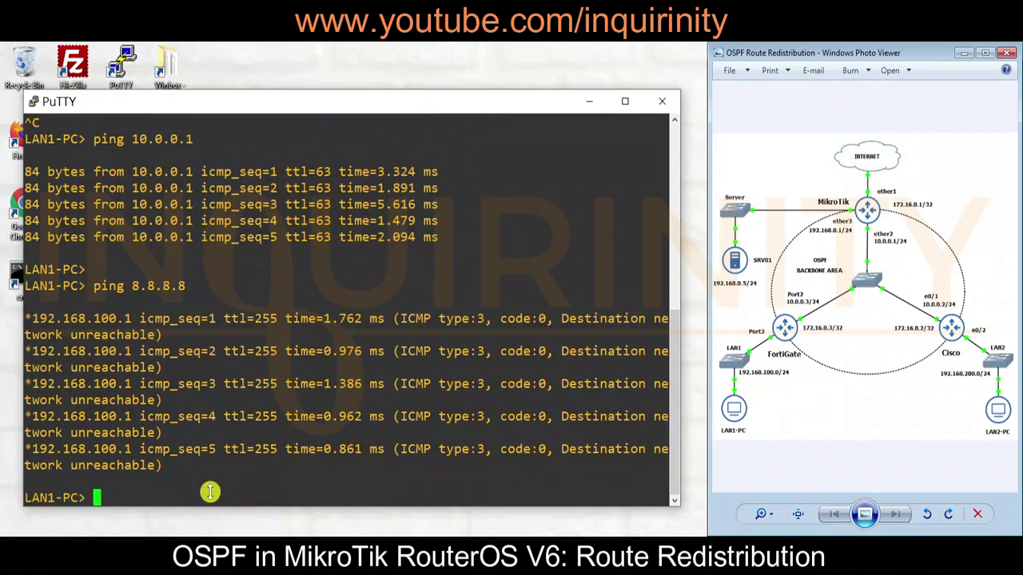
# - From LAN1-PC, ping the server SRV01 at 192.168.0.5 and LAN2-PC at 192.168.200.100
pyautogui.write('ping 192')
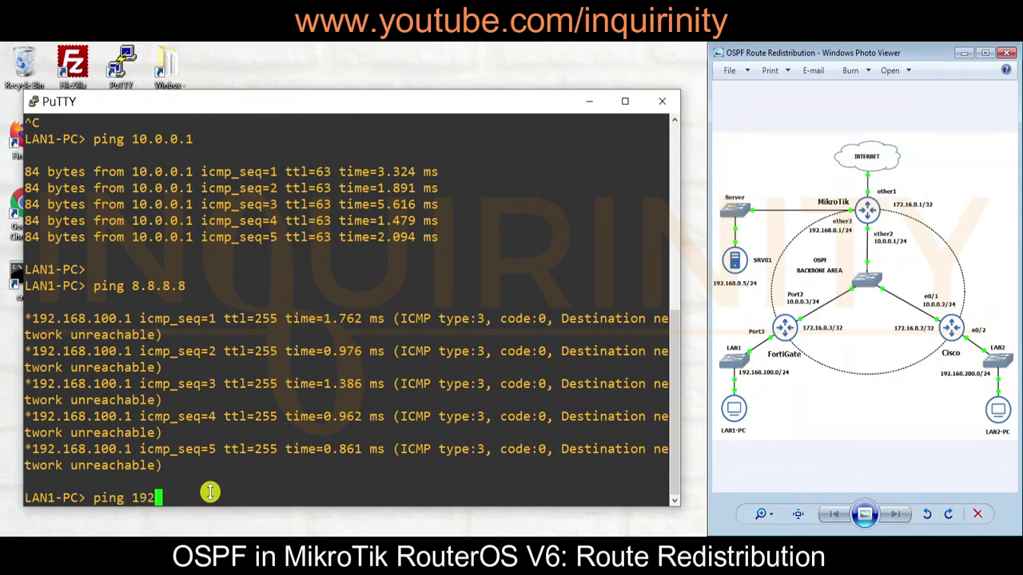
pyautogui.write('.168.0.5')
pyautogui.press('Return')
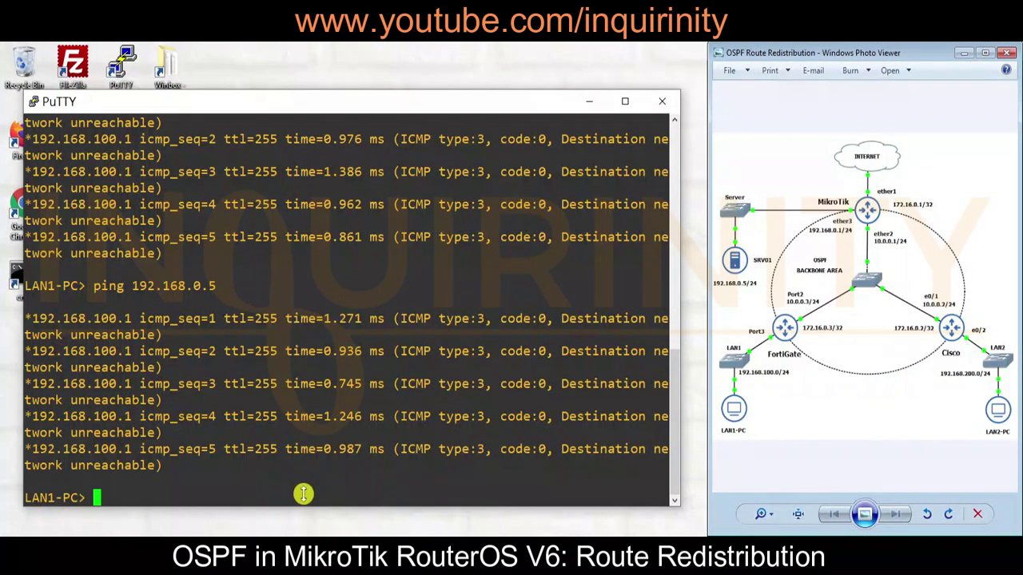
pyautogui.write('ing 192.168.200.10')
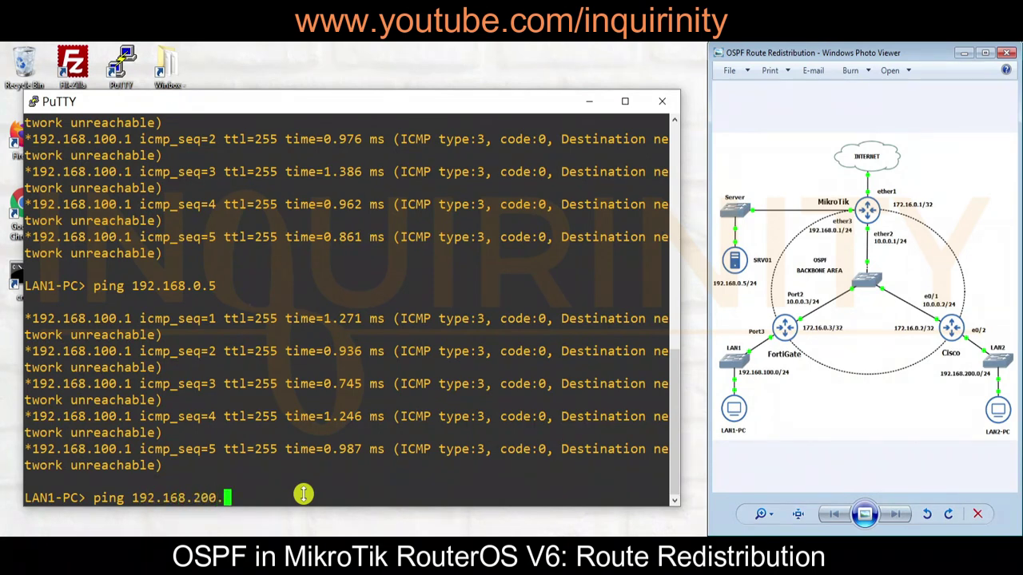
pyautogui.write('0')
pyautogui.press('Return')
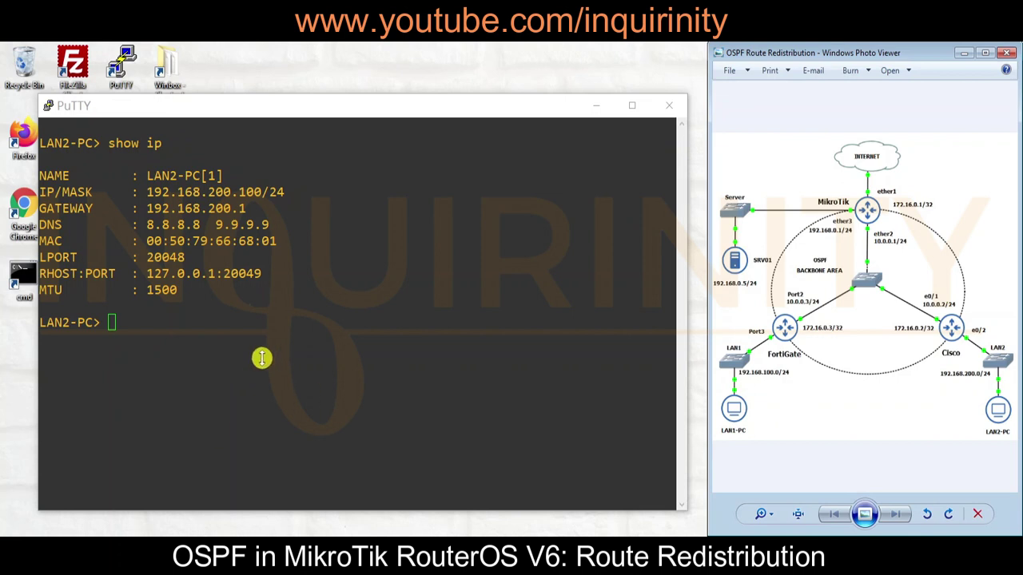
# - In LAN2-PC's PuTTY console, ping the gateway 192.168.200.1 and stop the ping after a couple of replies
pyautogui.click(263, 358)
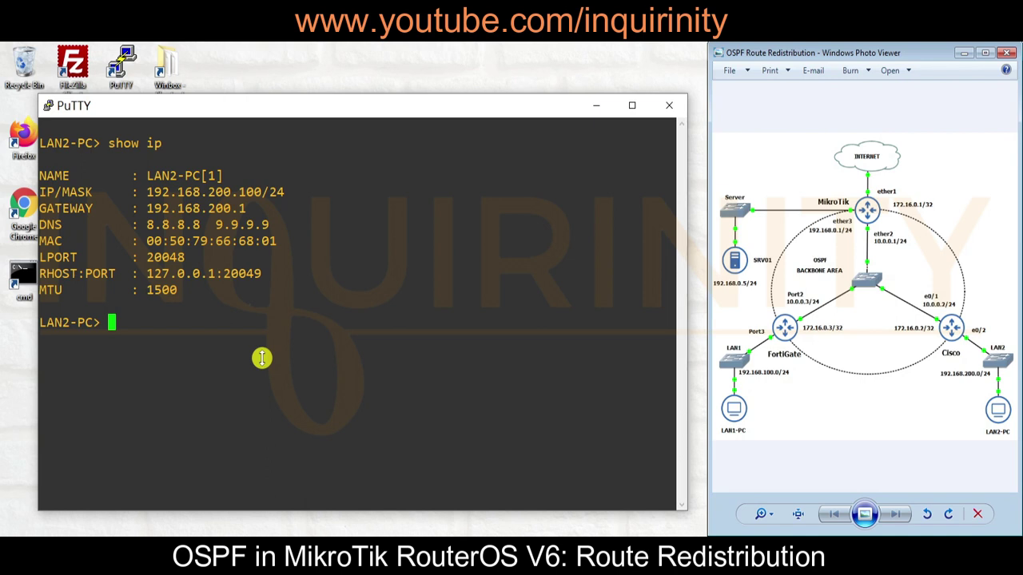
pyautogui.write('ping 1')
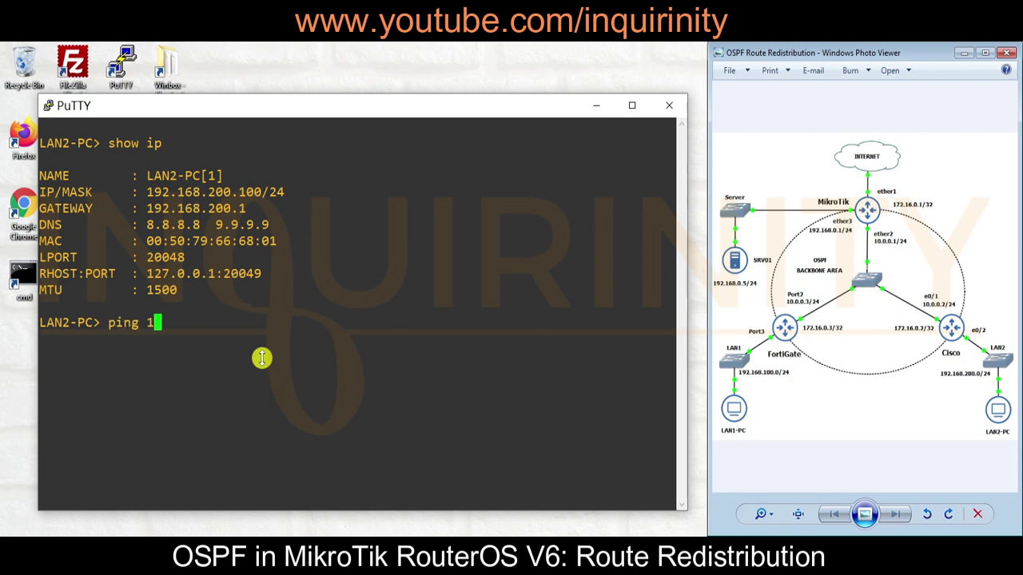
pyautogui.write('92.168.')
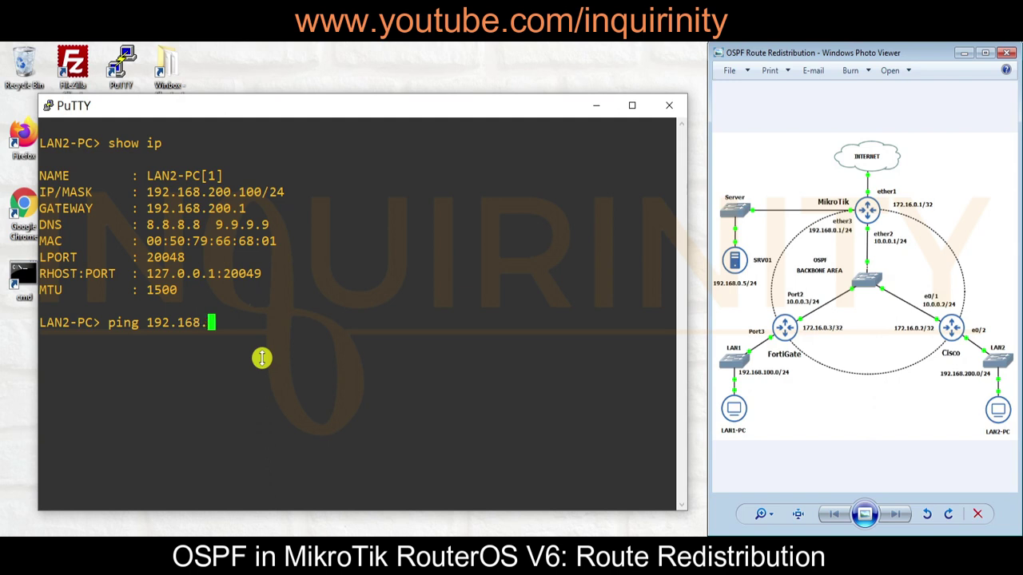
pyautogui.write('200.1')
pyautogui.press('Return')
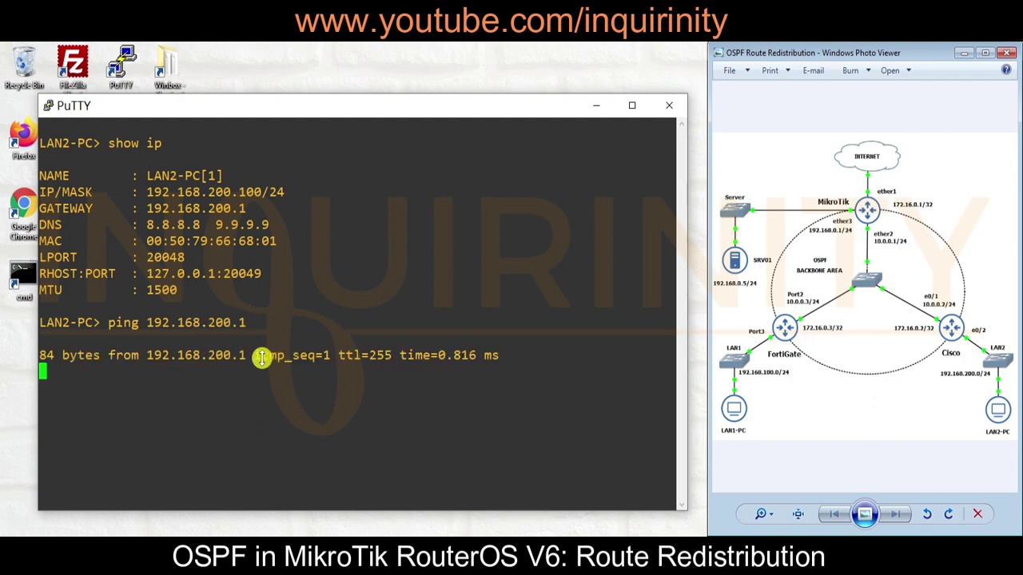
pyautogui.hotkey('ctrl', 'c')
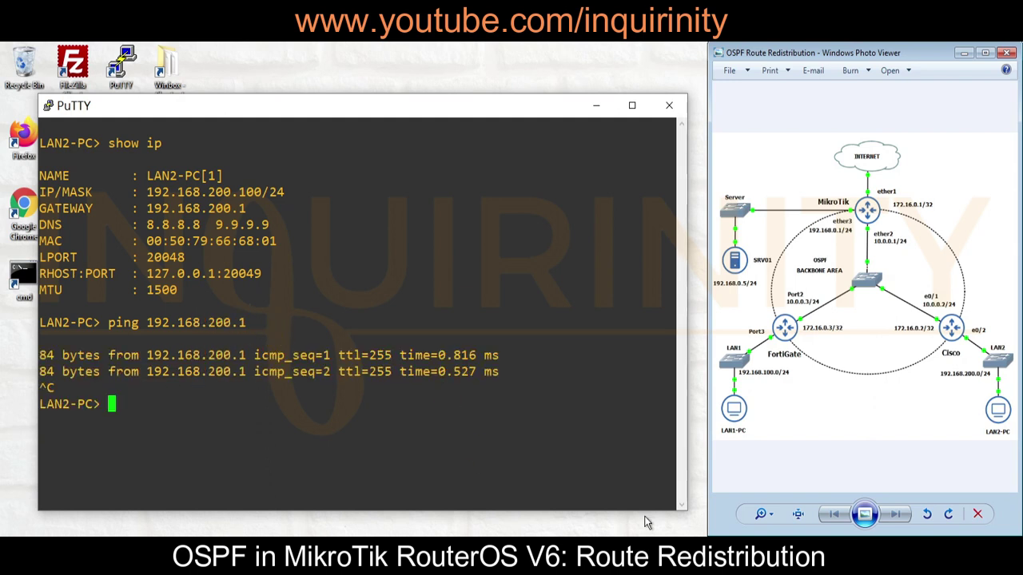
# - Ping LAN1-PC at 192.168.100.100 from LAN2-PC and stop the ping after a few replies
pyautogui.write('ping 192.1')
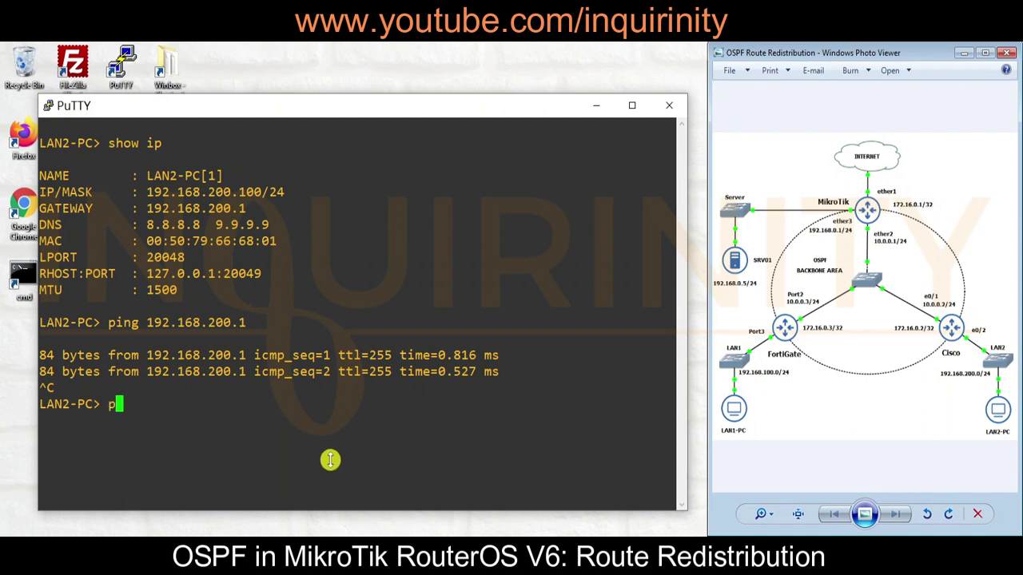
pyautogui.write('6')
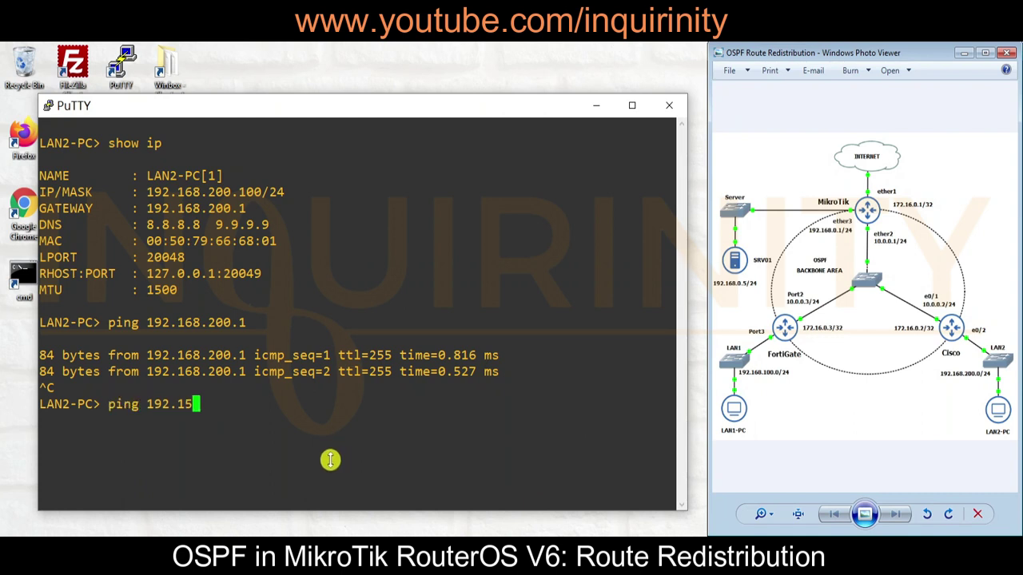
pyautogui.write('8.100.100')
pyautogui.press('Return')
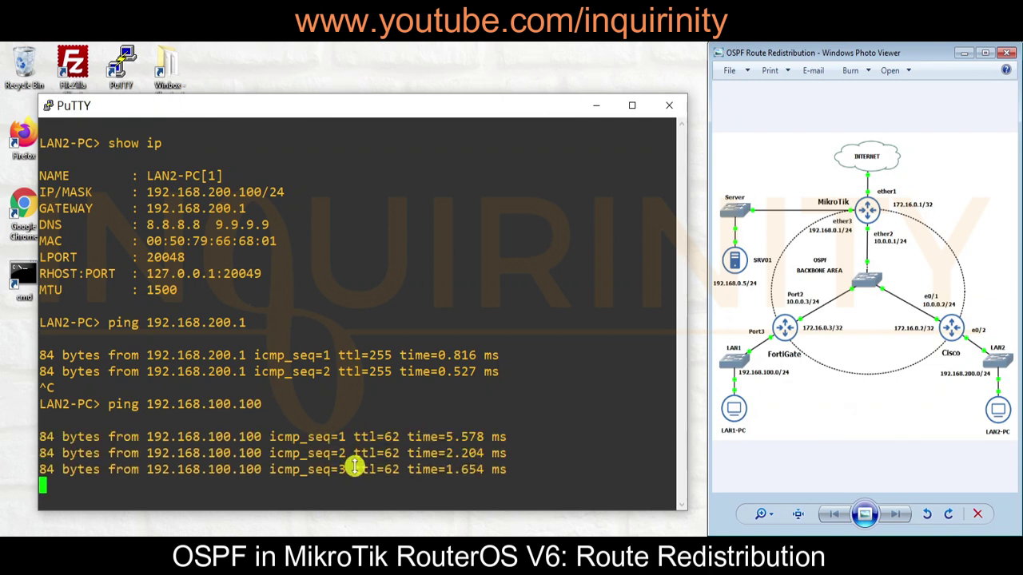
pyautogui.hotkey('ctrl', 'c')
# - Ping the MikroTik's ether2 address 10.0.0.1 from LAN2-PC, stopping after a few replies
pyautogui.write('p')
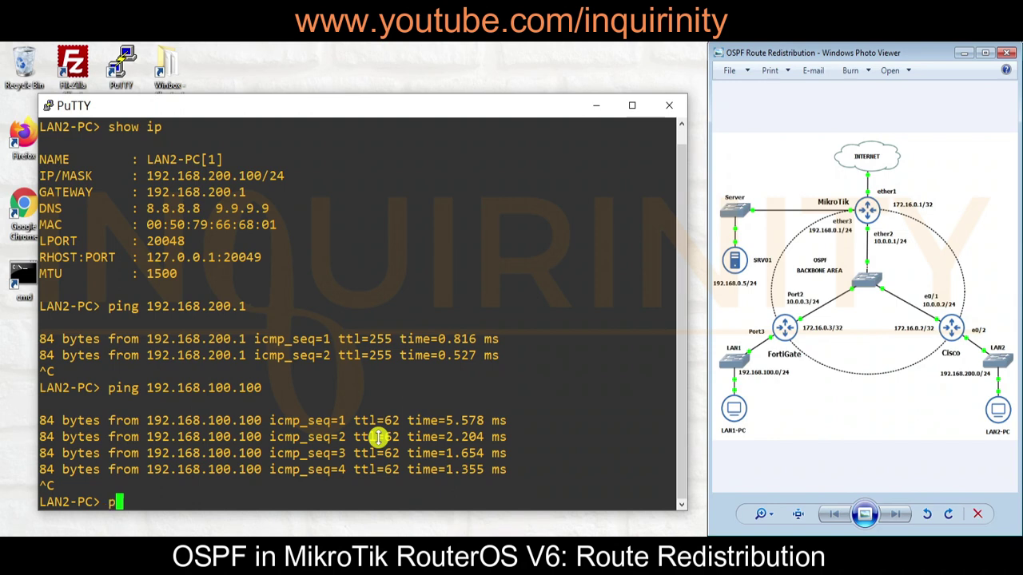
pyautogui.write('ing 10.0.0.1')
pyautogui.press('Return')
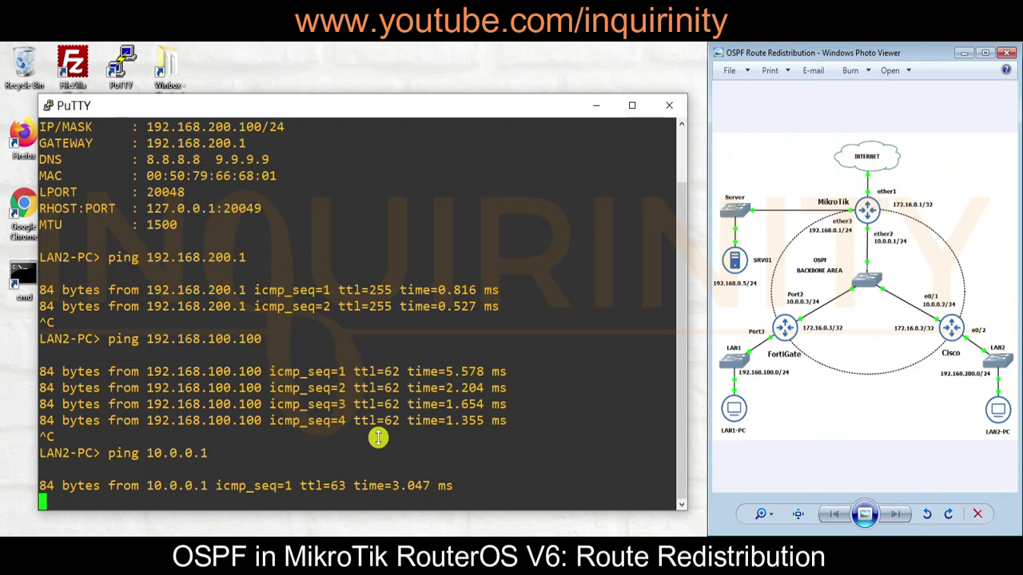
pyautogui.hotkey('ctrl', 'c')
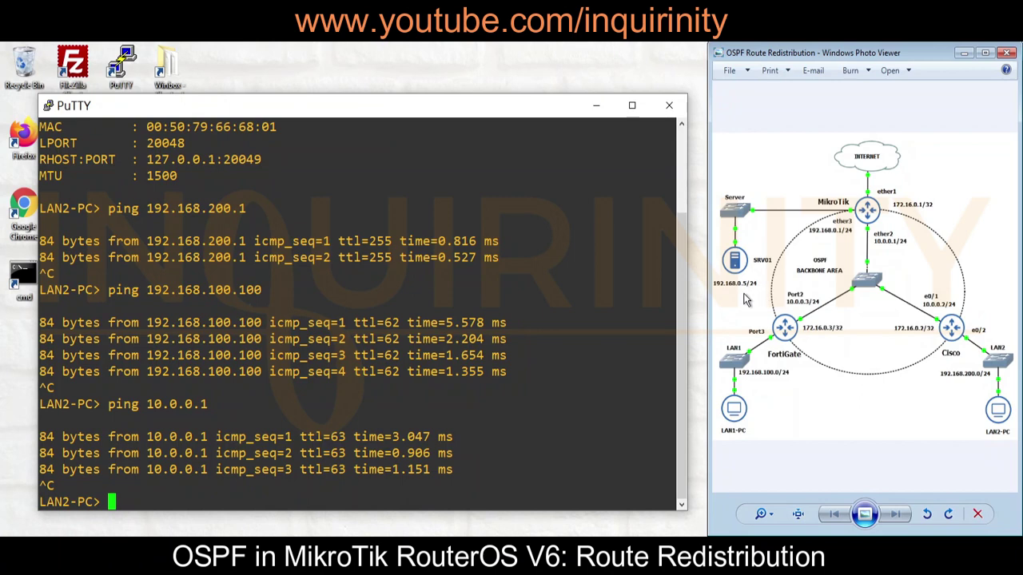
# - Ping the server SRV01 at 192.168.0.5 from LAN2-PC and stop the ping after a few attempts
pyautogui.write('p')
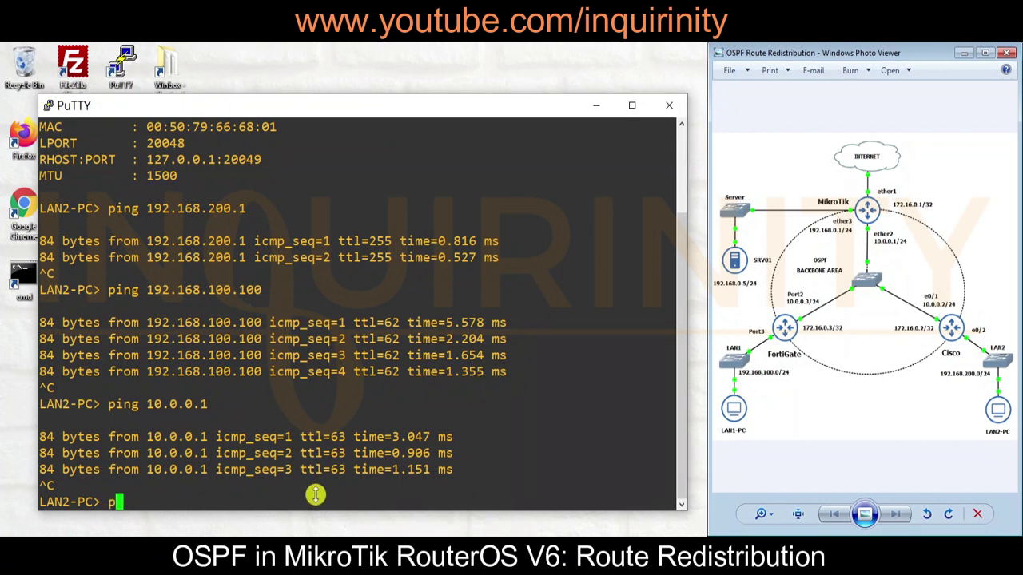
pyautogui.write('ing 192.168.')
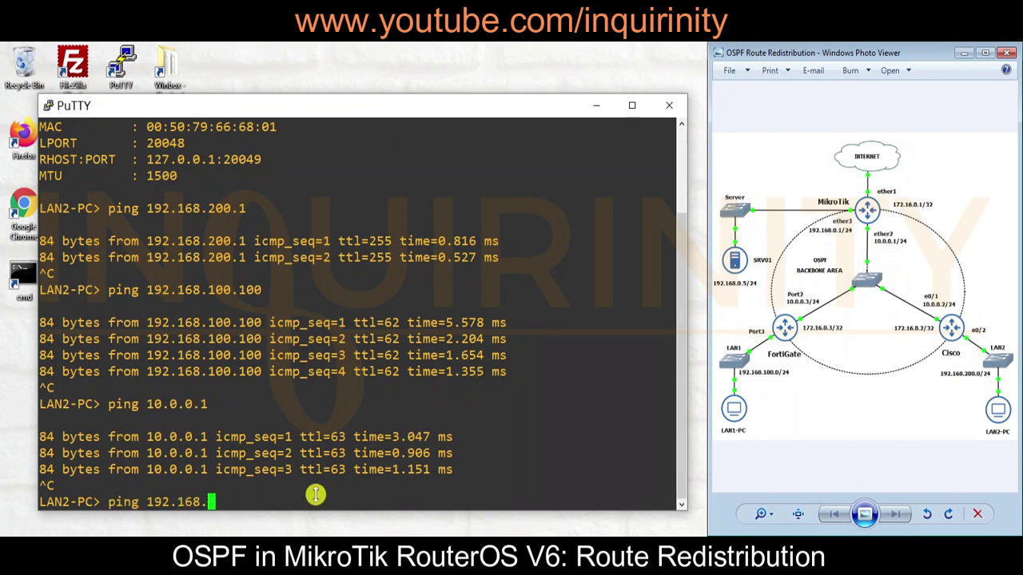
pyautogui.write('0.5')
pyautogui.press('Return')
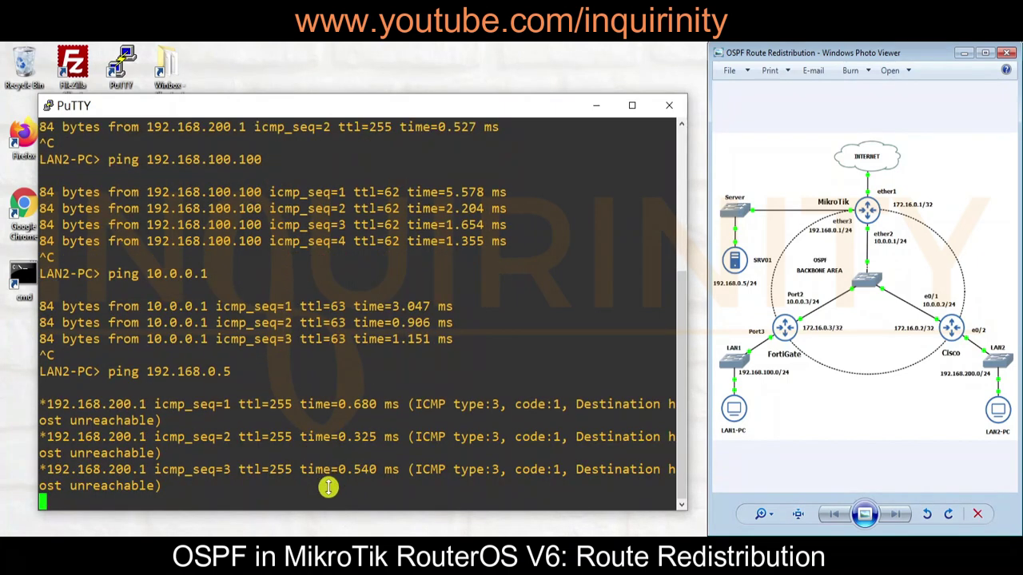
pyautogui.hotkey('ctrl', 'c')
pyautogui.write('ping ')
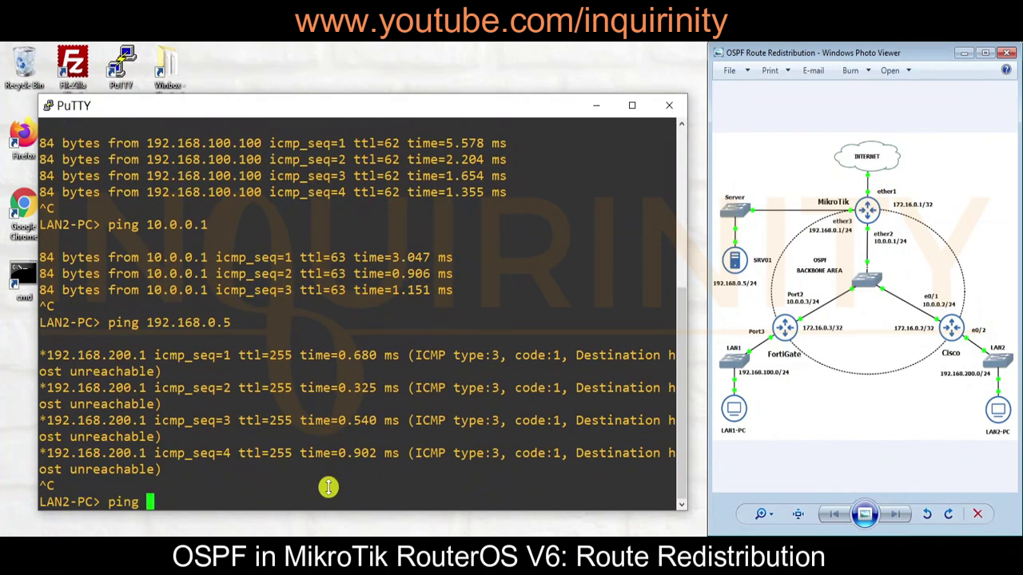
pyautogui.write('8.8.8.8')
pyautogui.press('Return')
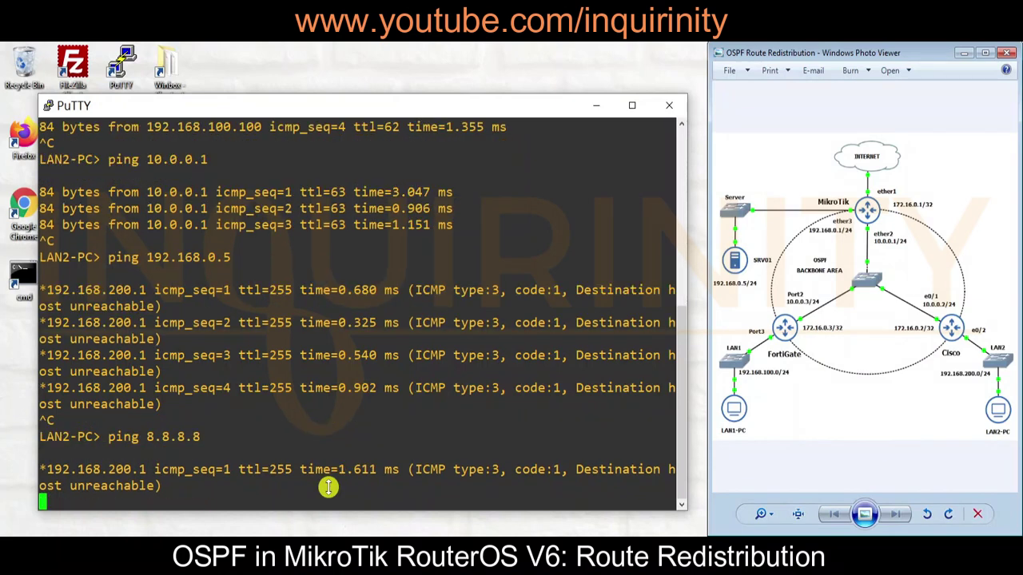
pyautogui.hotkey('ctrl', 'c')
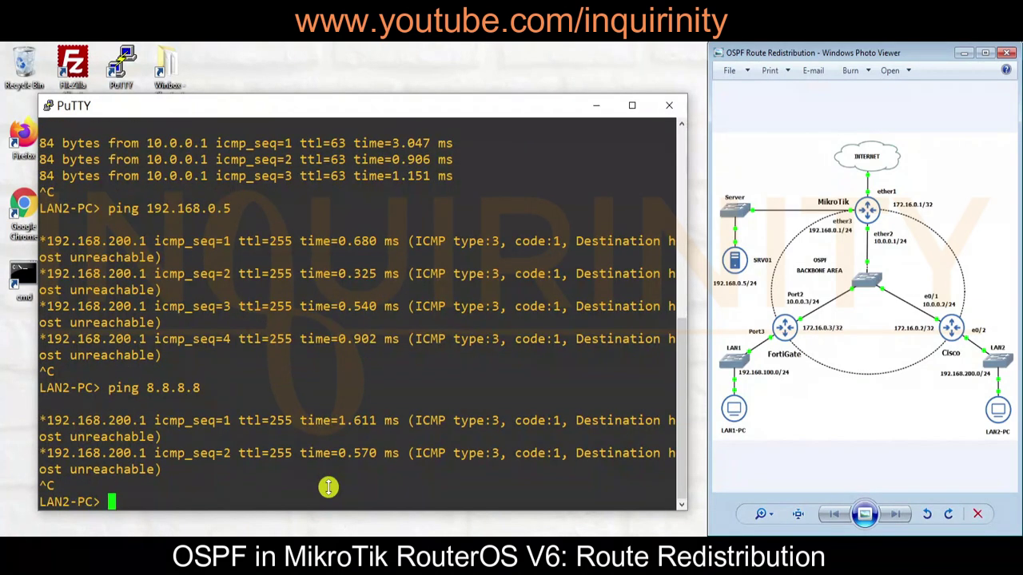
pyautogui.write('ping ww.')
pyautogui.write('.')
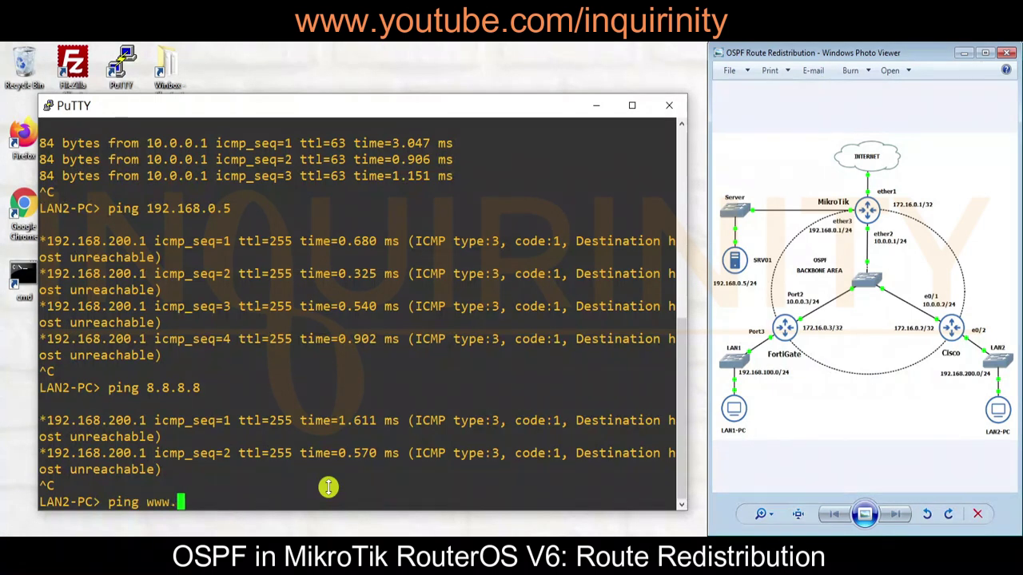
pyautogui.write('google.com')
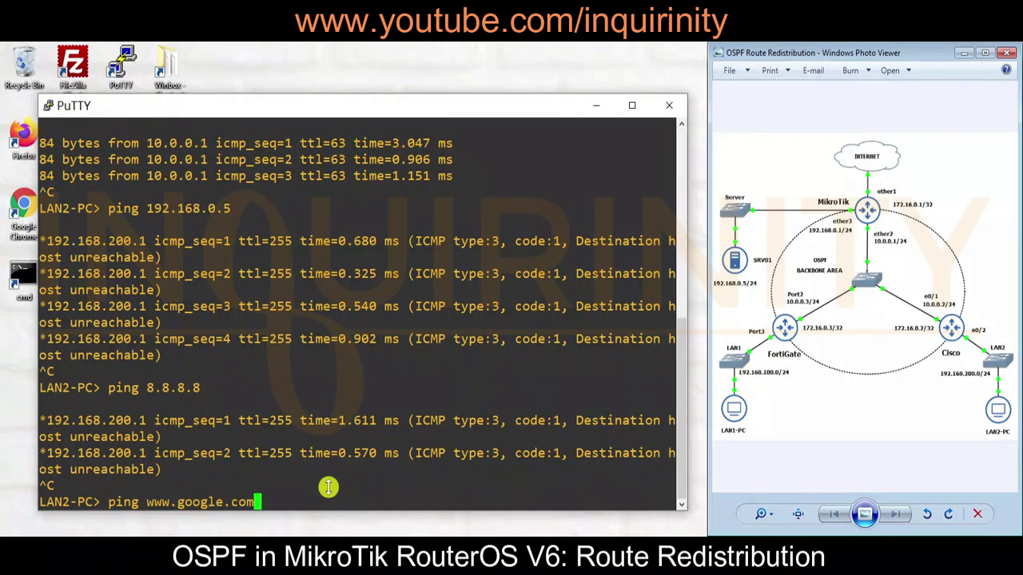
pyautogui.press('Return')
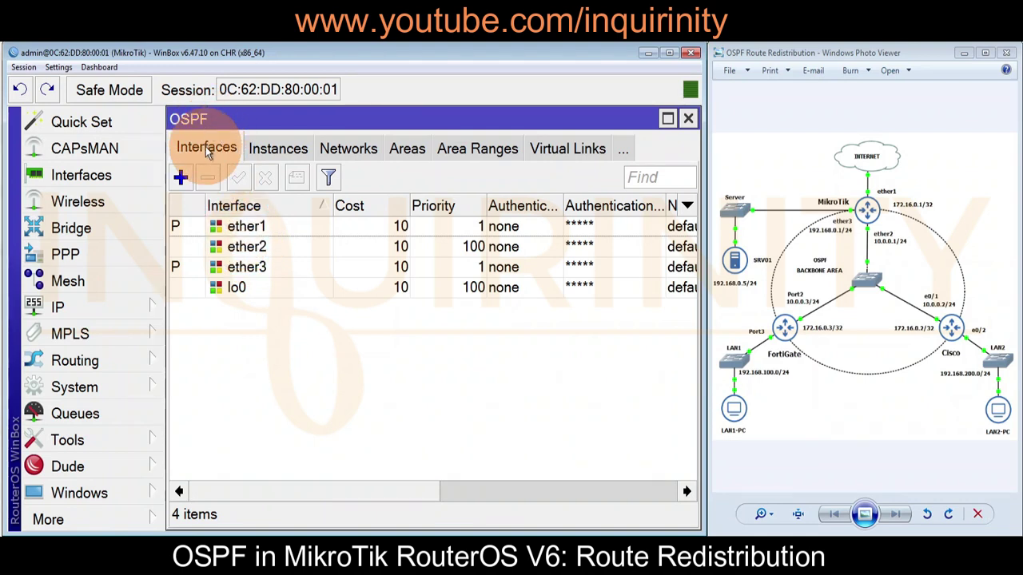
# - Inspect the OSPF interface settings of ether1 and ether3 on the MikroTik, closing each without changes
pyautogui.click(236, 227)
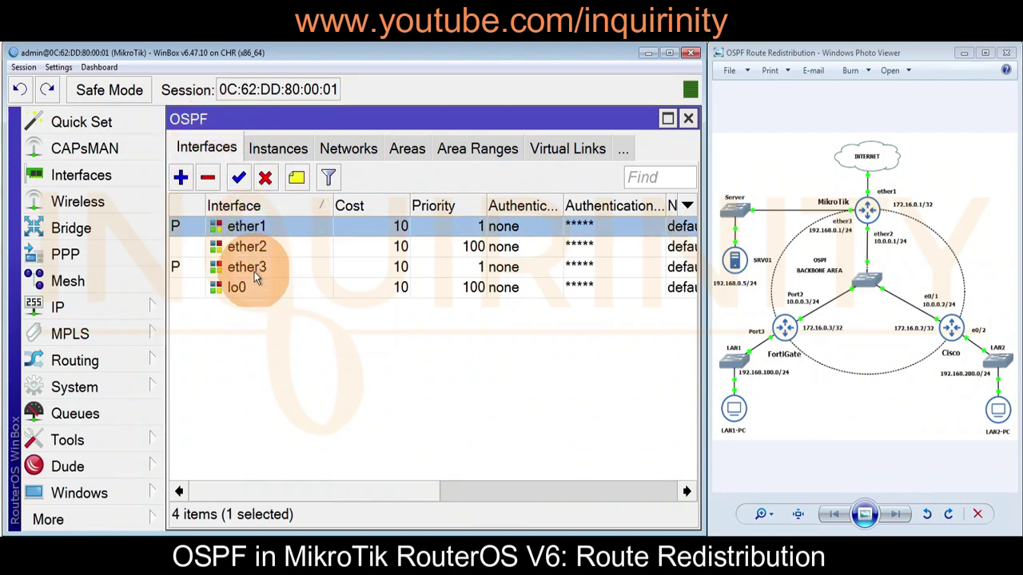
pyautogui.click(260, 270)
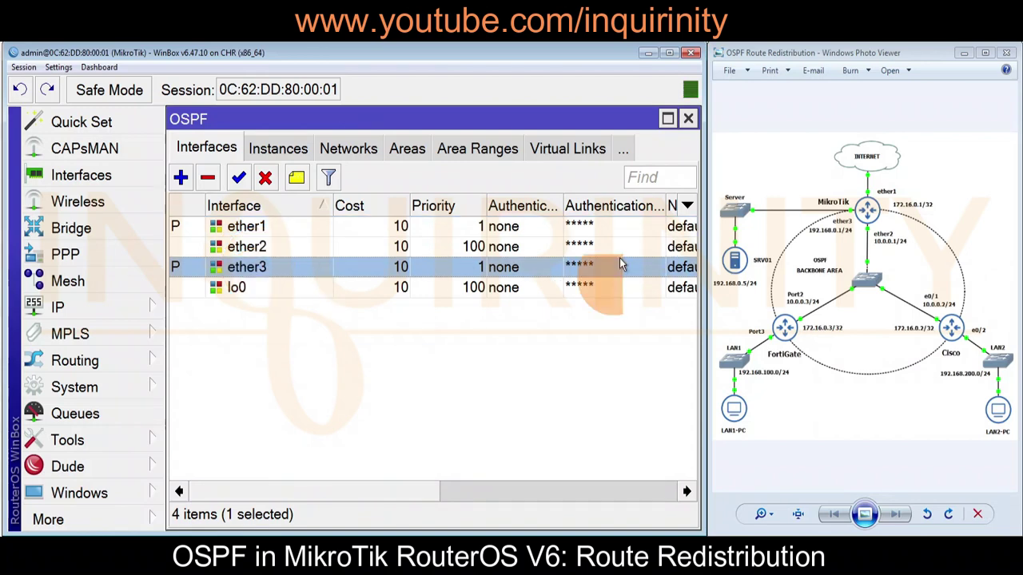
pyautogui.doubleClick(260, 231)
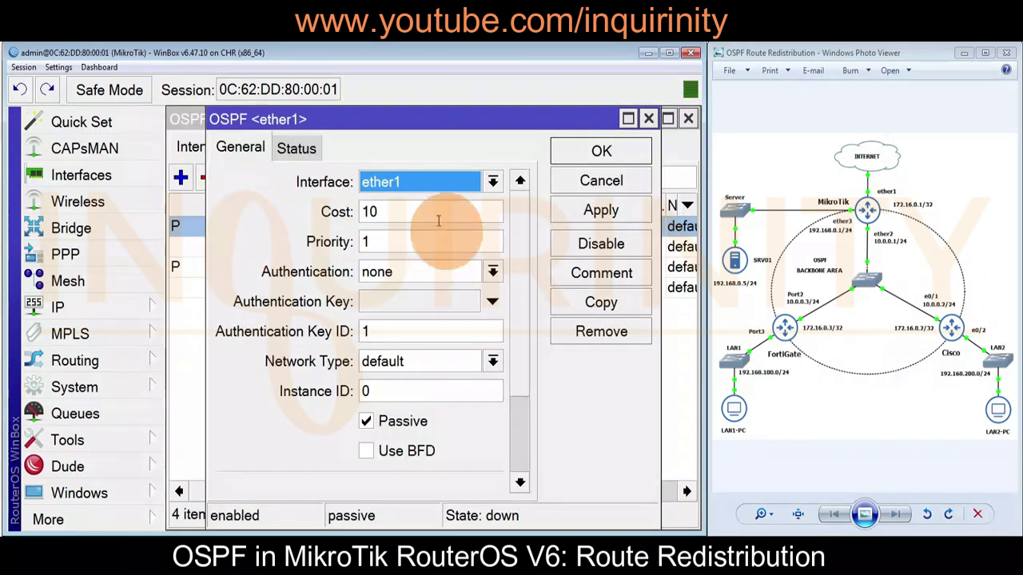
pyautogui.click(593, 182)
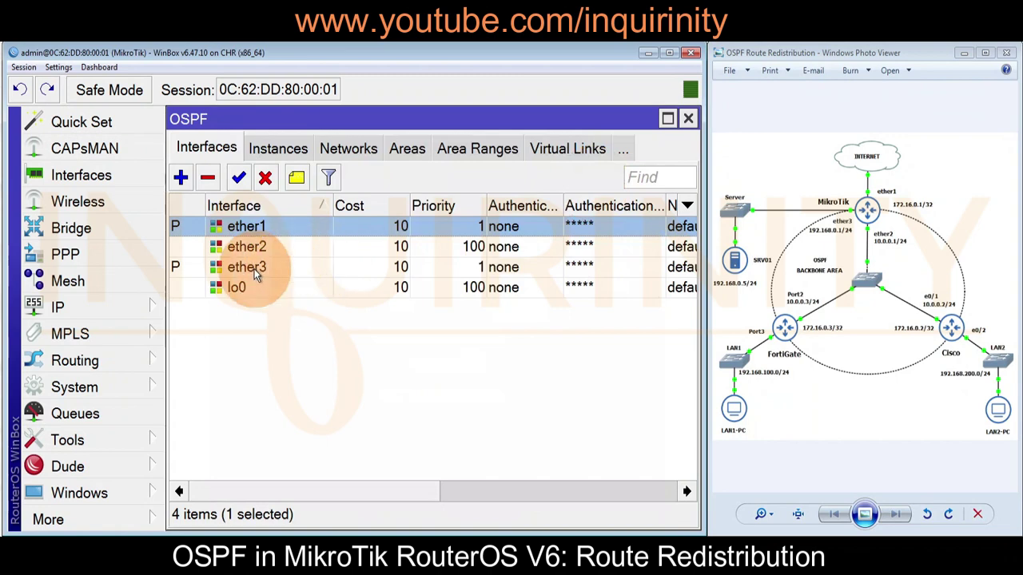
pyautogui.doubleClick(254, 269)
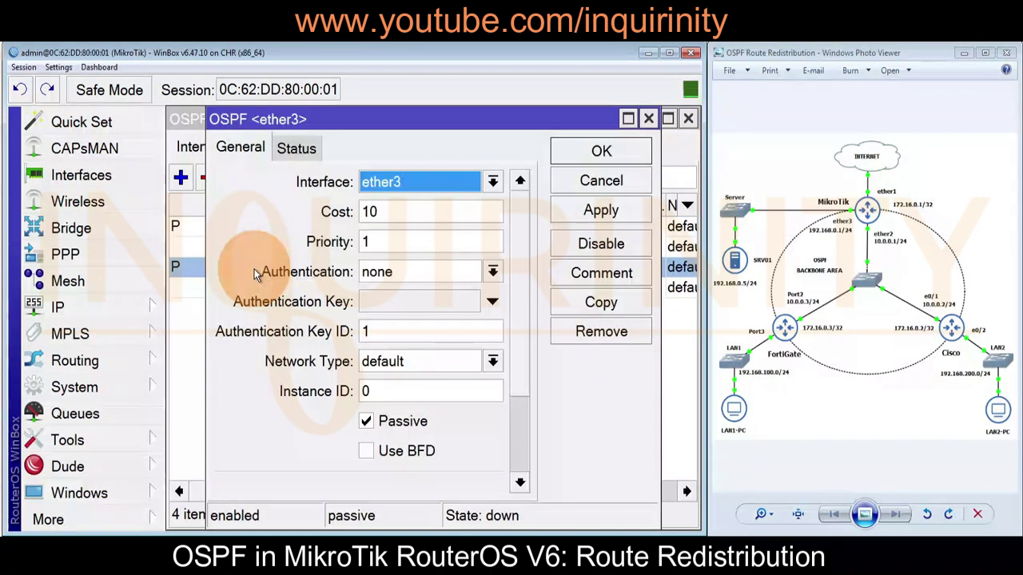
pyautogui.click(599, 181)
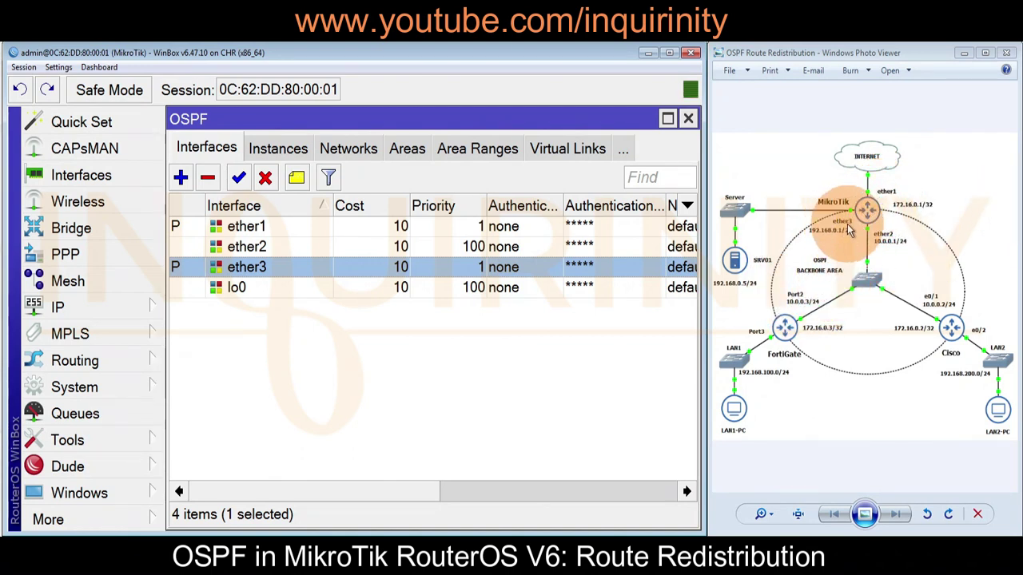
# - Review ether1's OSPF interface settings once more, close them unchanged, and reopen the settings of ether3
pyautogui.click(249, 232)
pyautogui.doubleClick(249, 235)
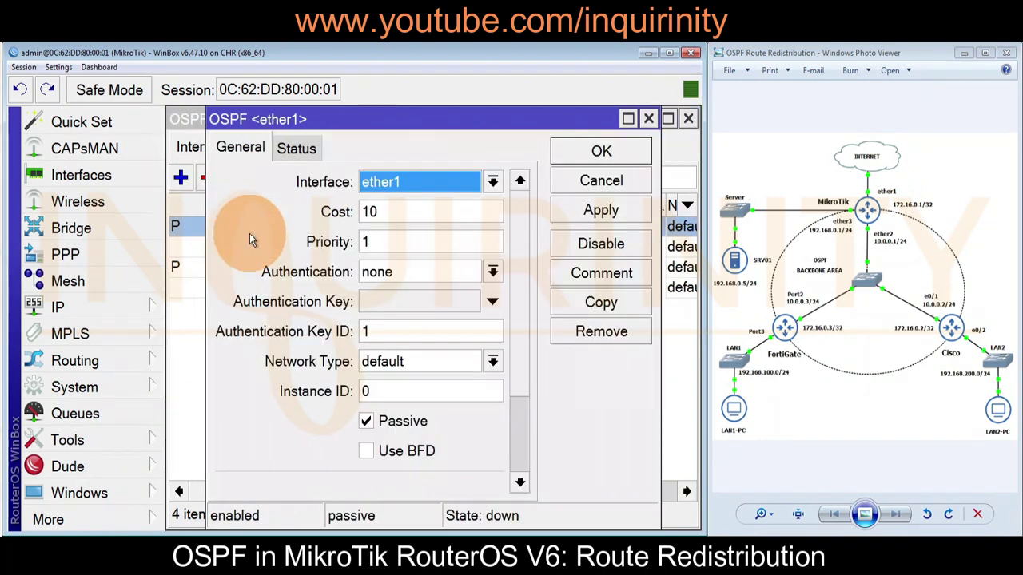
pyautogui.click(600, 182)
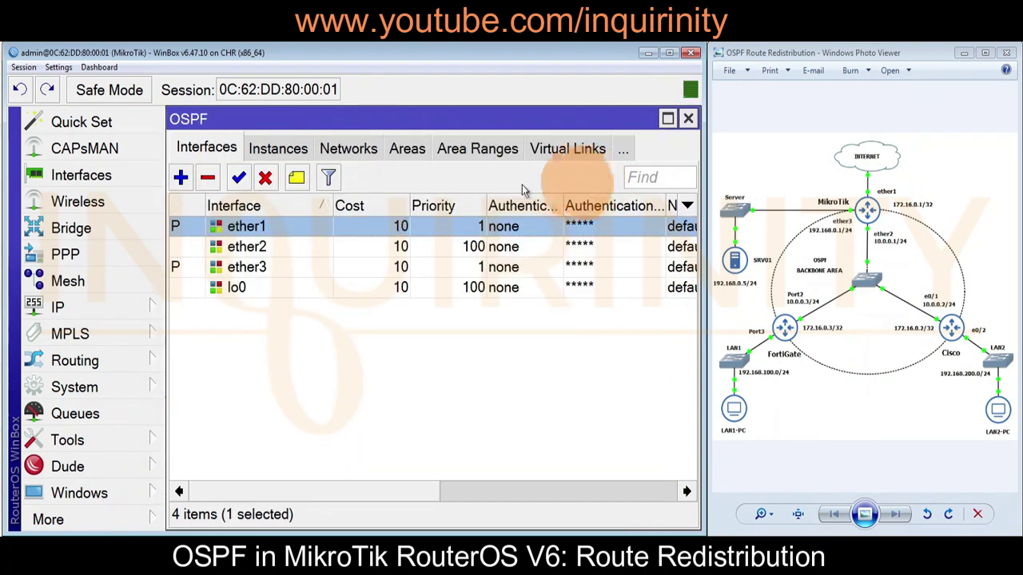
pyautogui.doubleClick(249, 267)
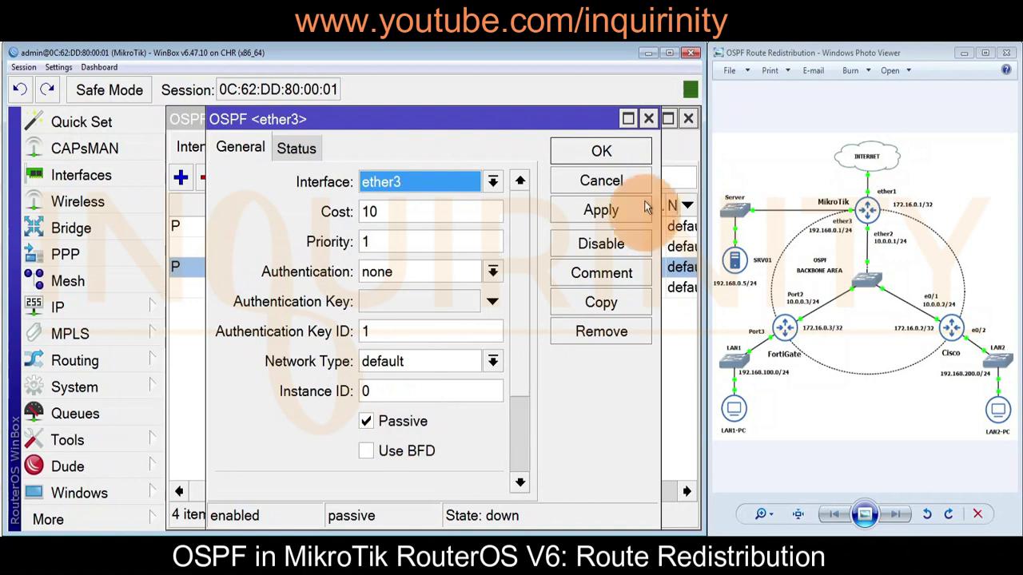
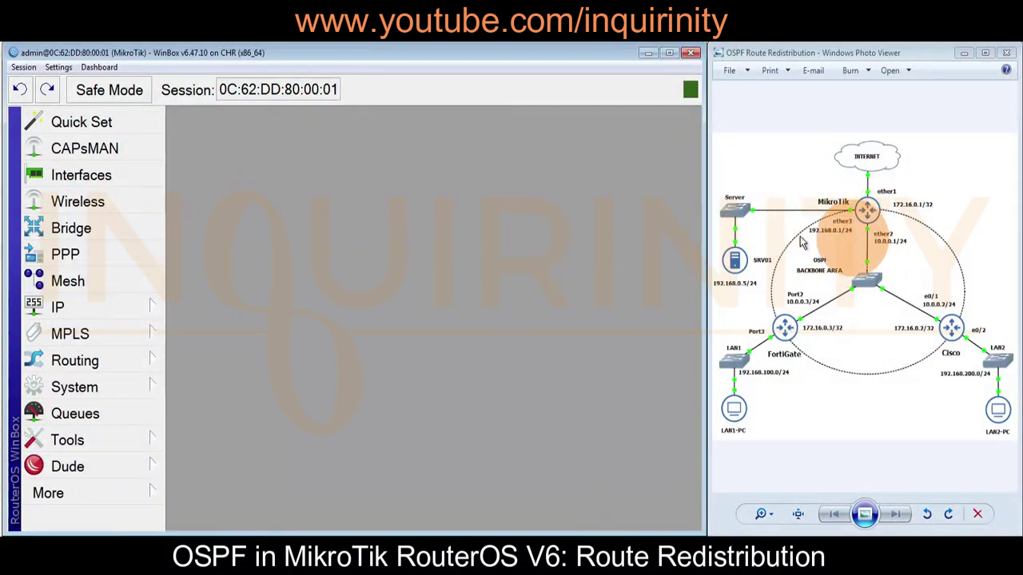
# - Open the MikroTik's IP address list to check which address belongs to each interface
pyautogui.click(86, 315)
pyautogui.click(223, 114)
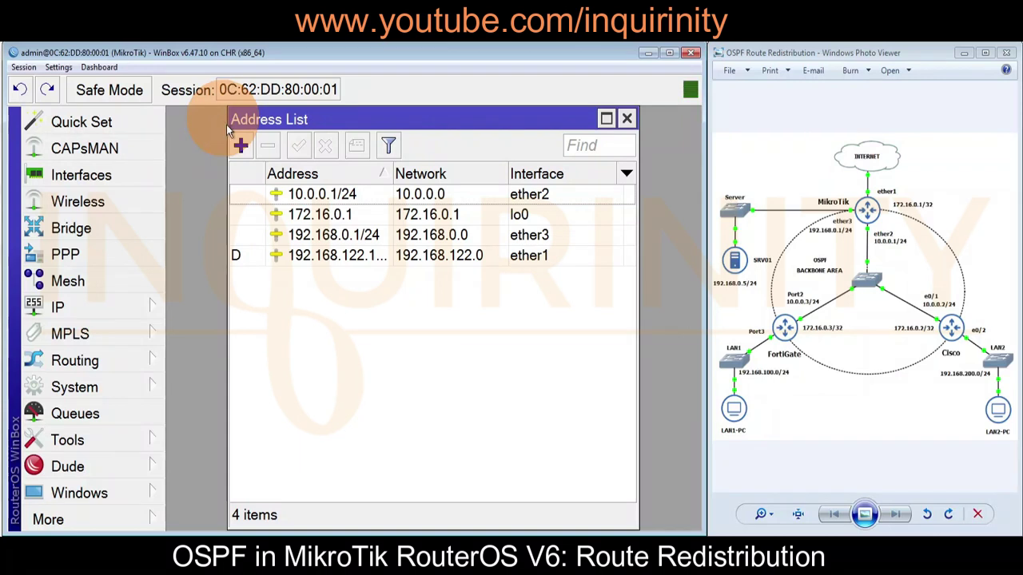
# - Test server reachability from the MikroTik by pinging 192.168.0.5
pyautogui.click(320, 235)
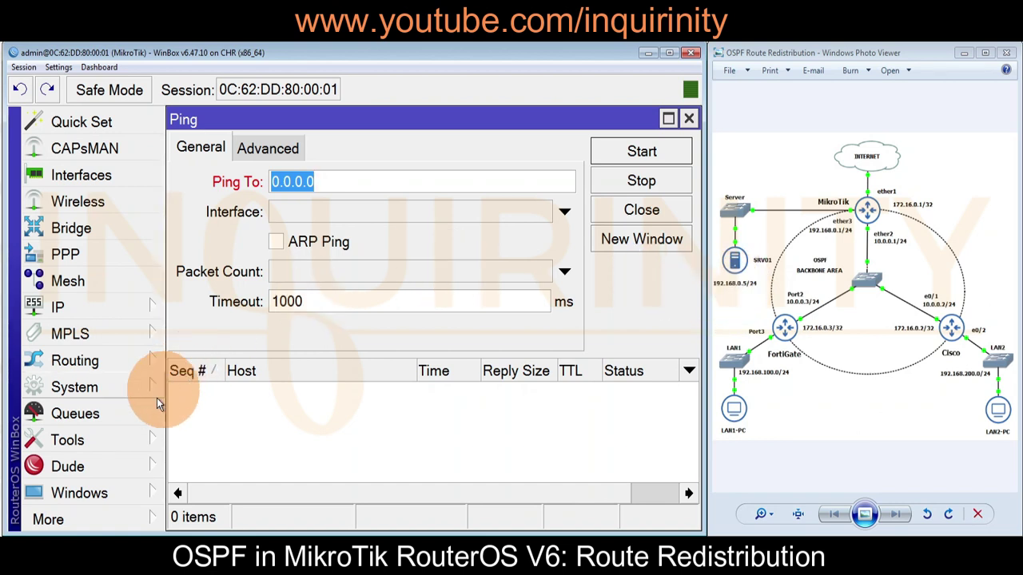
pyautogui.click(125, 443)
pyautogui.click(228, 295)
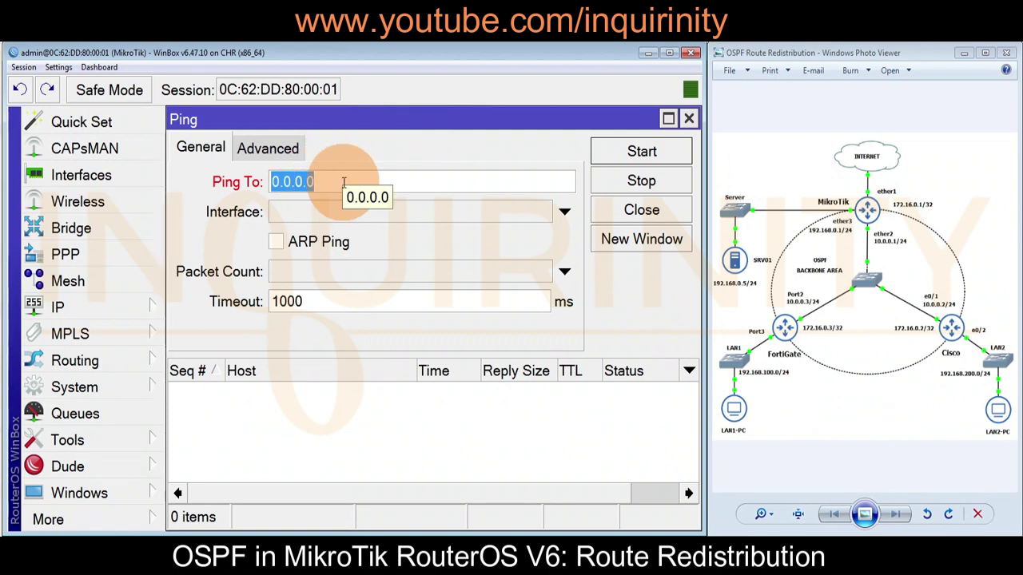
pyautogui.write('192.16')
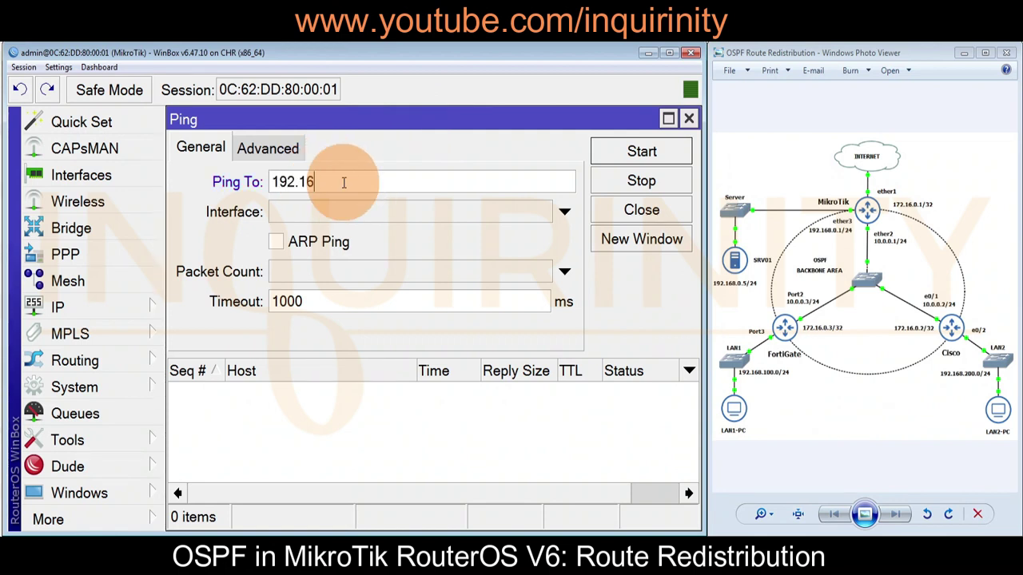
pyautogui.write('8.0.5')
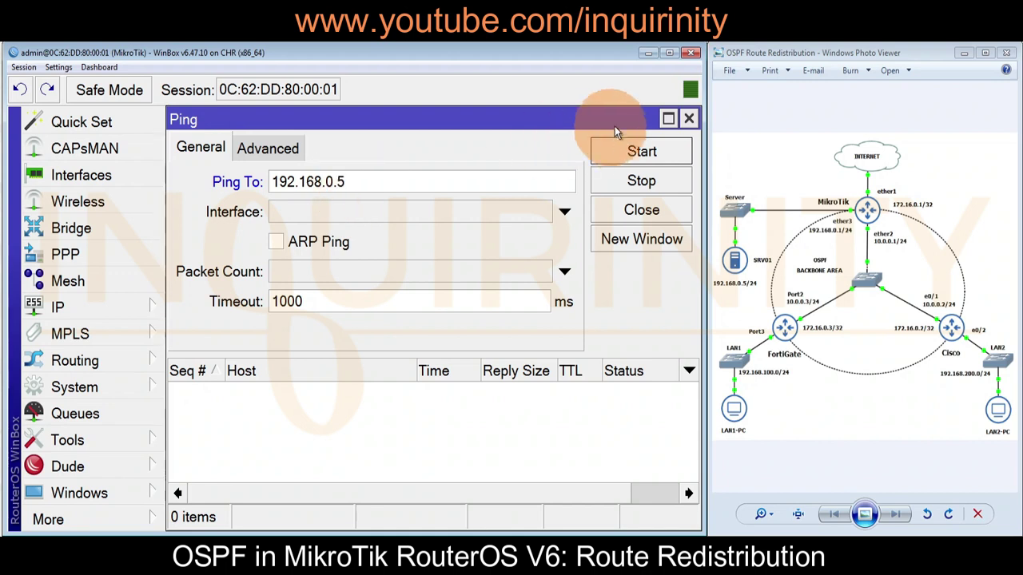
pyautogui.click(635, 151)
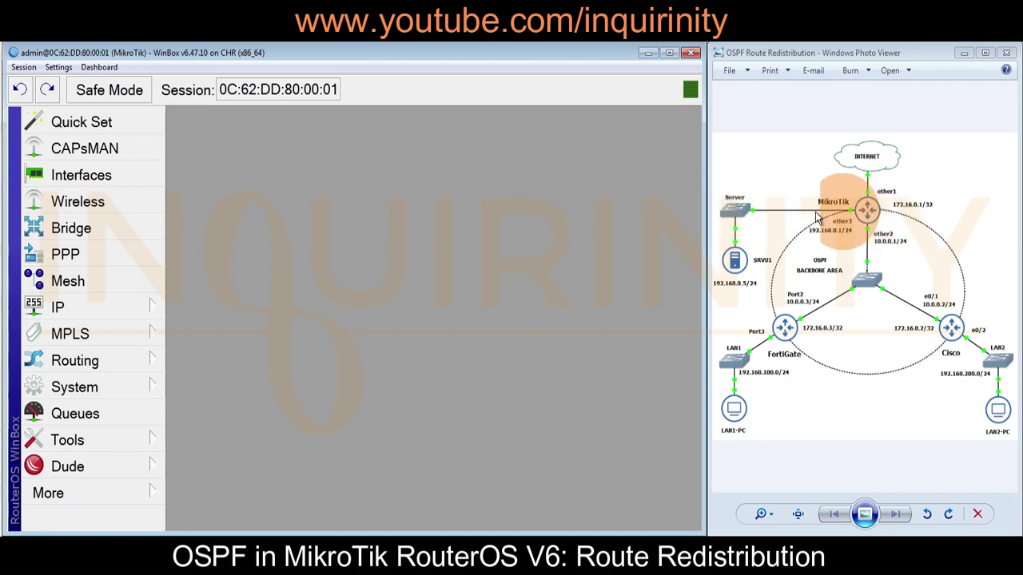
# - Check the route to the server network 192.168.0.0/24 in the MikroTik's IP route list and close the list
pyautogui.click(124, 312)
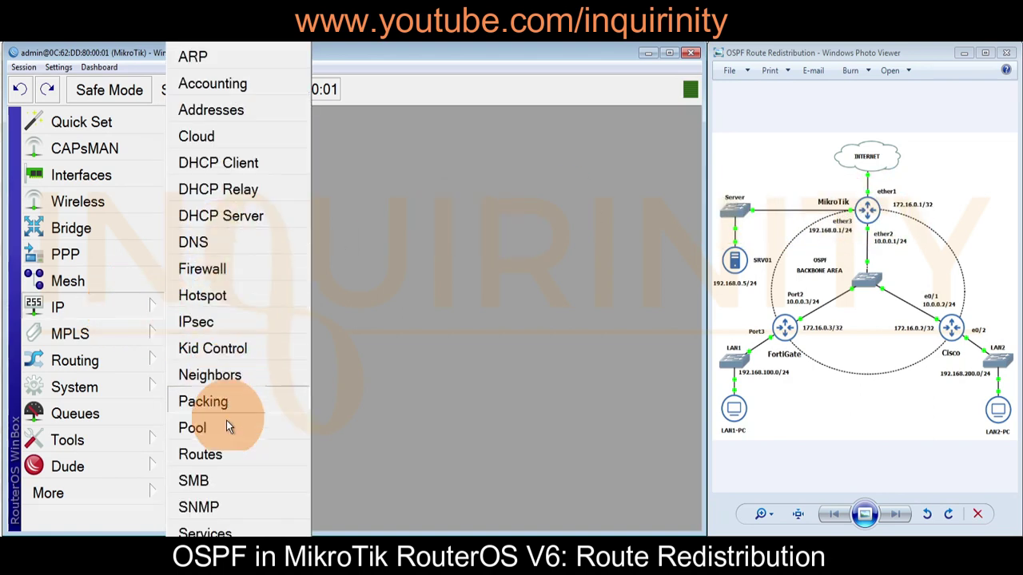
pyautogui.click(224, 454)
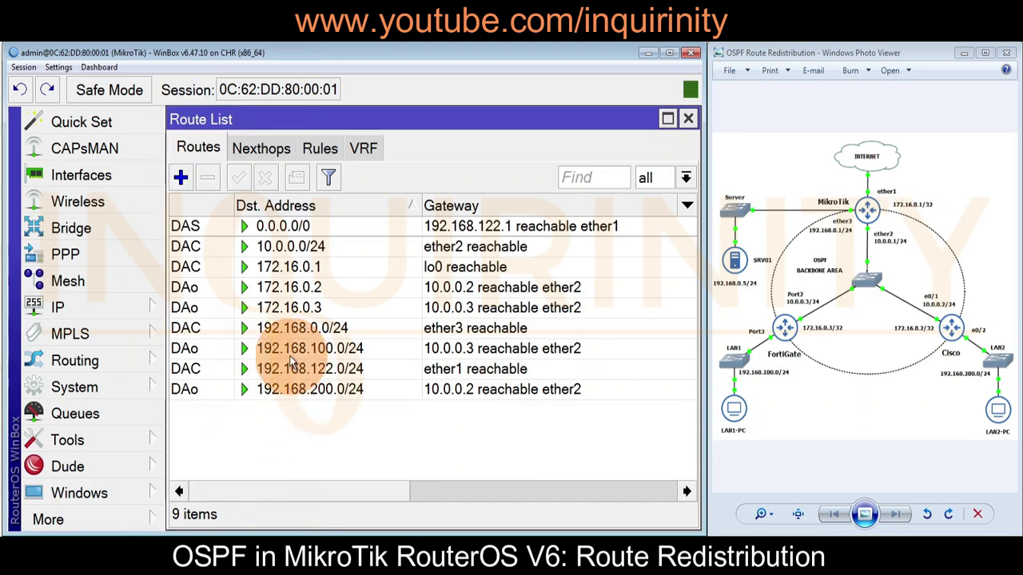
pyautogui.click(326, 330)
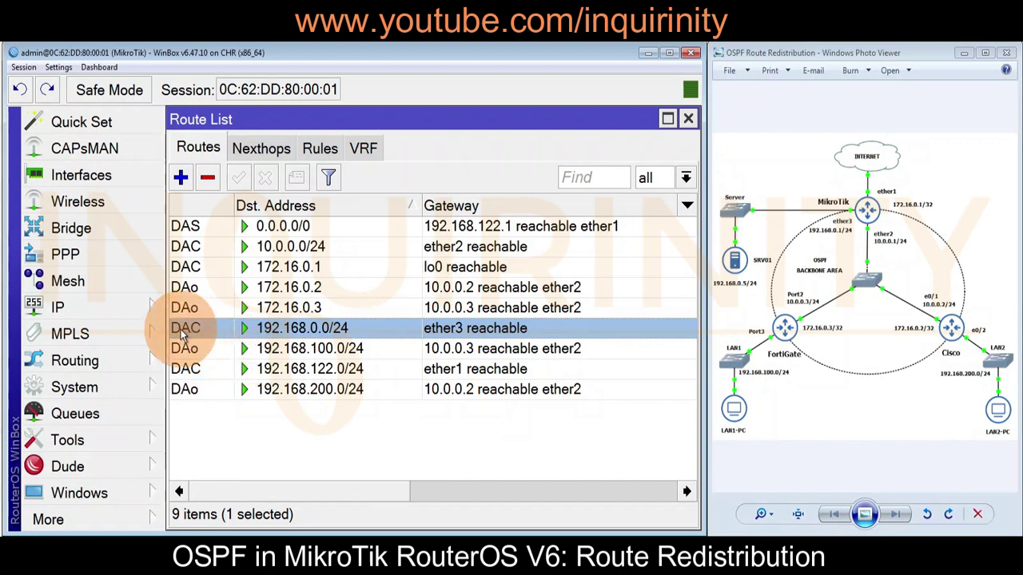
pyautogui.press('Escape')
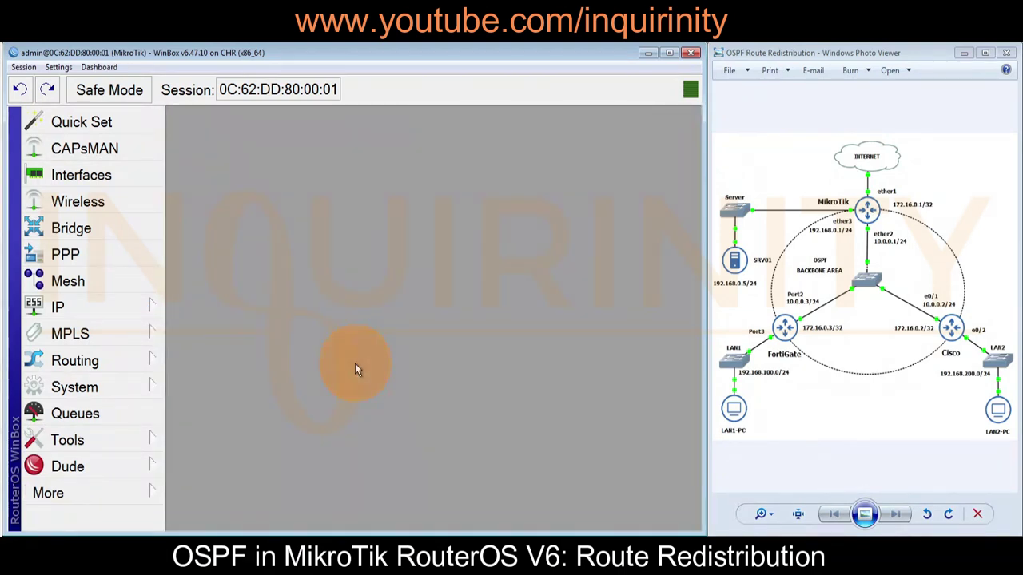
# - Set the MikroTik's default OSPF instance to redistribute connected routes as type 1, and apply the change
pyautogui.click(128, 361)
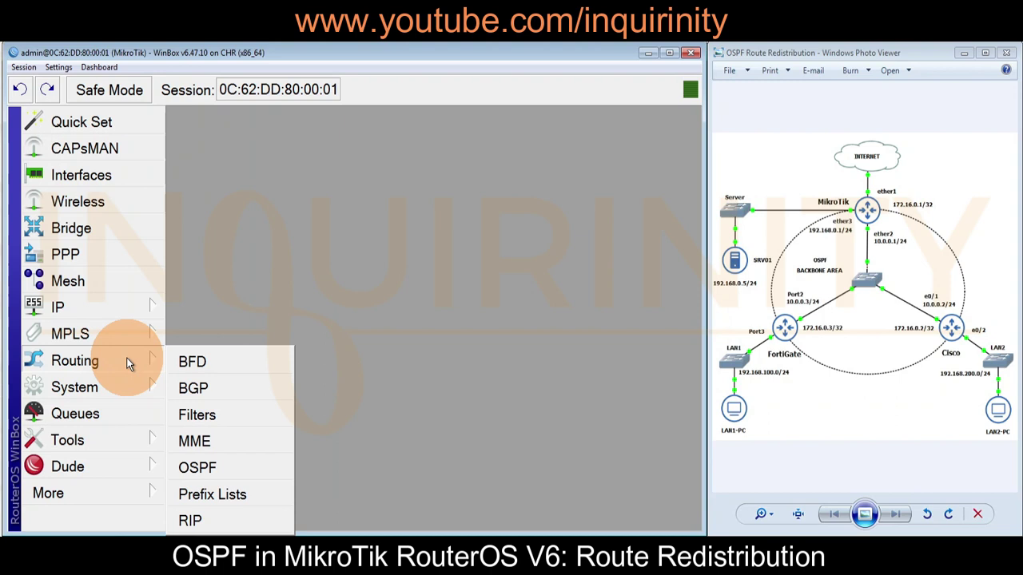
pyautogui.click(242, 468)
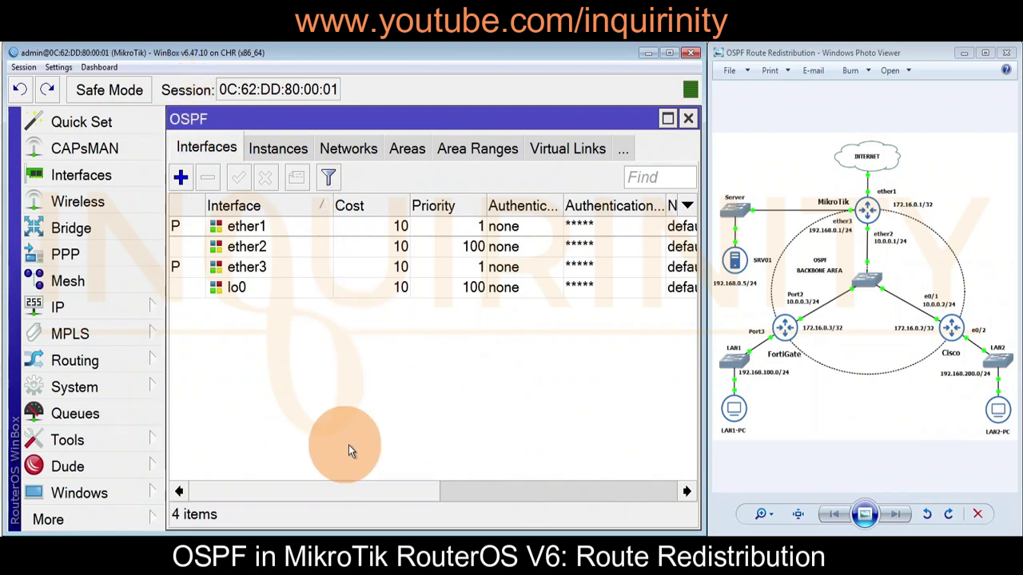
pyautogui.click(277, 149)
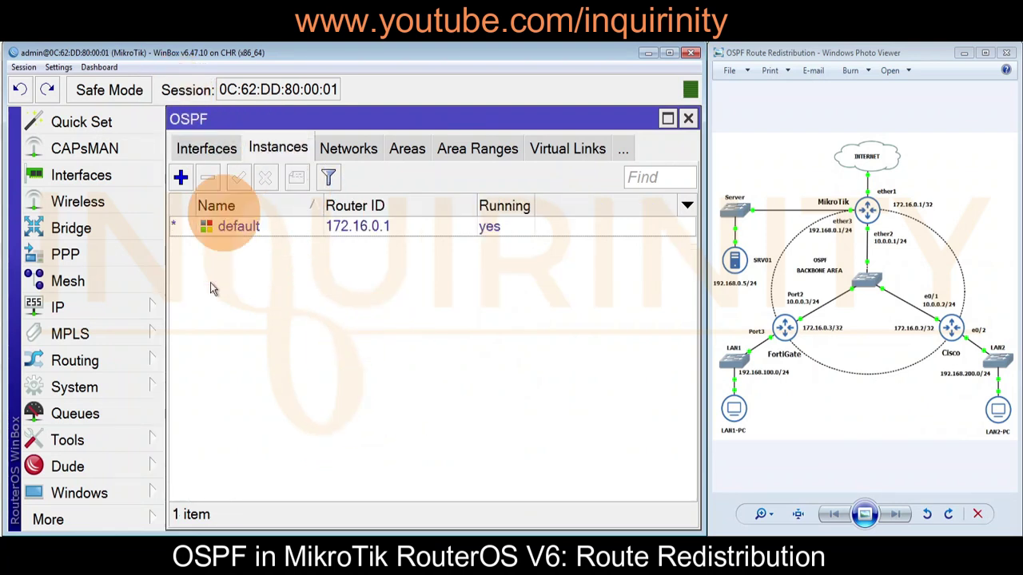
pyautogui.doubleClick(276, 232)
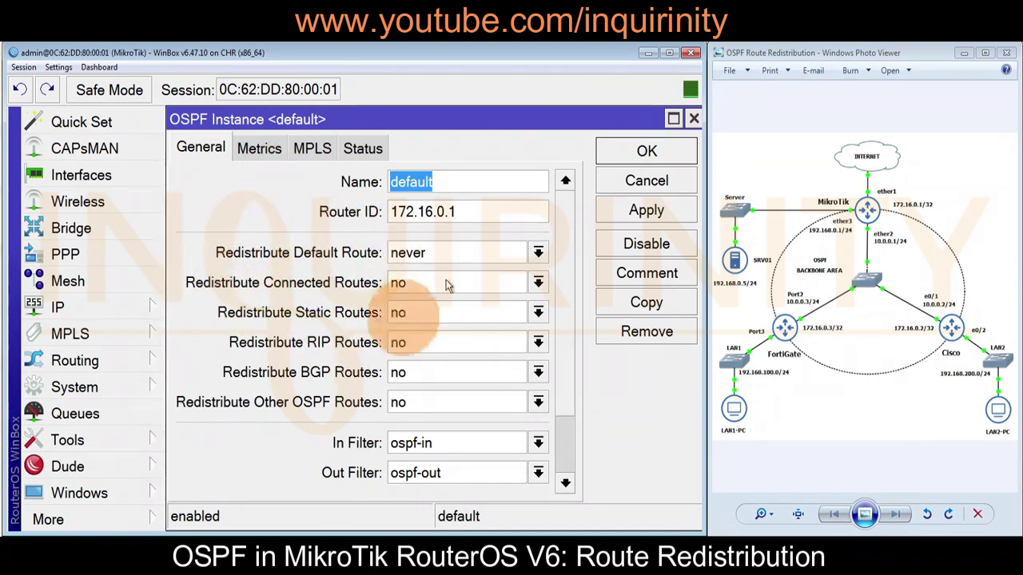
pyautogui.scroll(-3, 564, 240)
pyautogui.scroll(3, 565, 209)
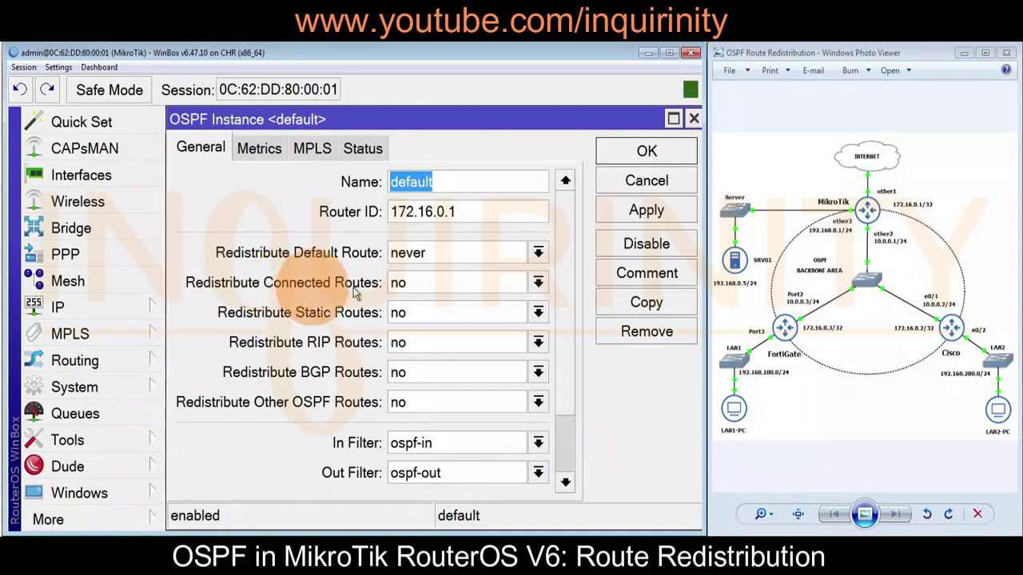
pyautogui.click(395, 288)
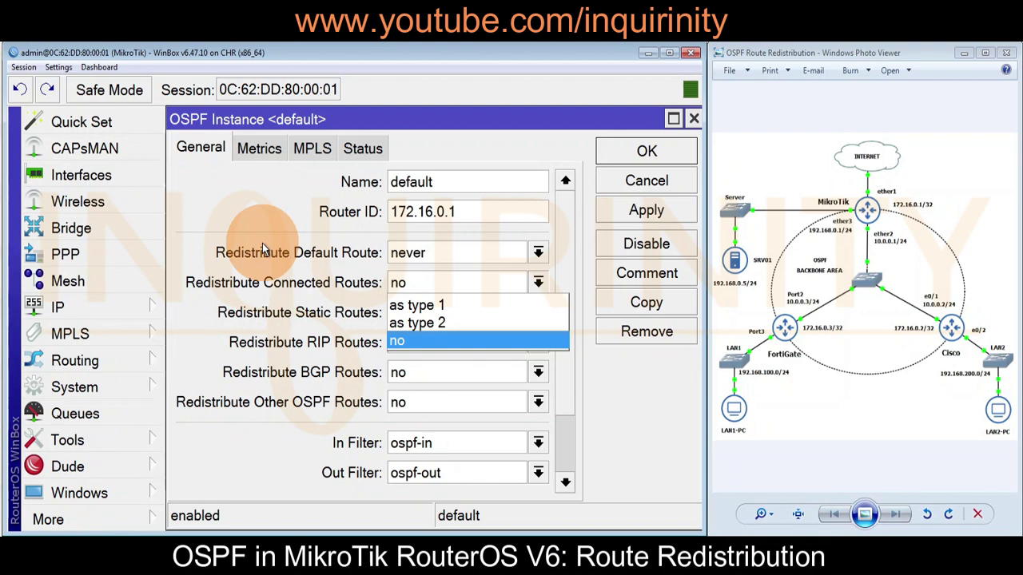
pyautogui.press('Up')
pyautogui.press('Up')
pyautogui.press('Return')
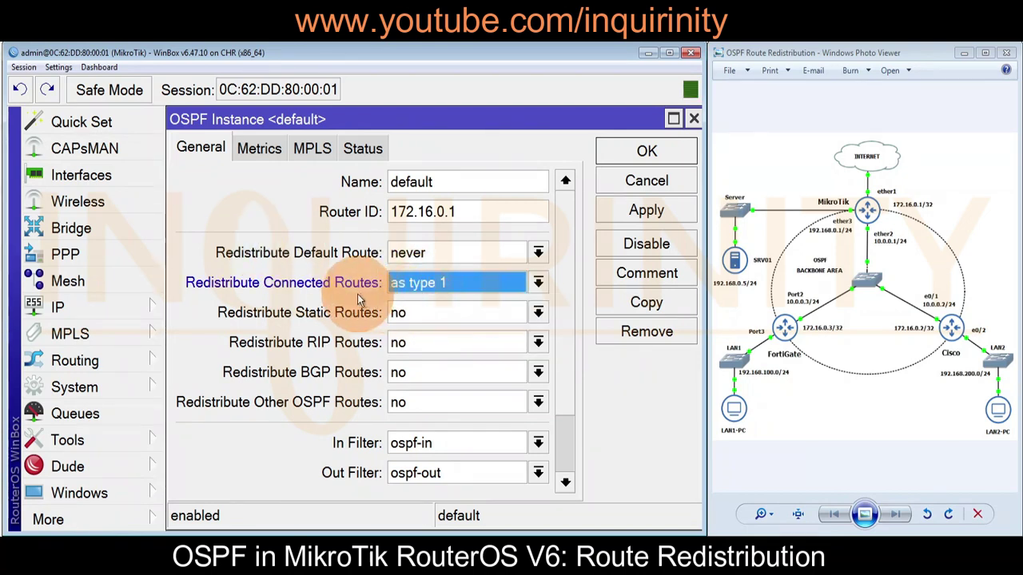
pyautogui.click(623, 212)
pyautogui.click(620, 152)
pyautogui.click(406, 349)
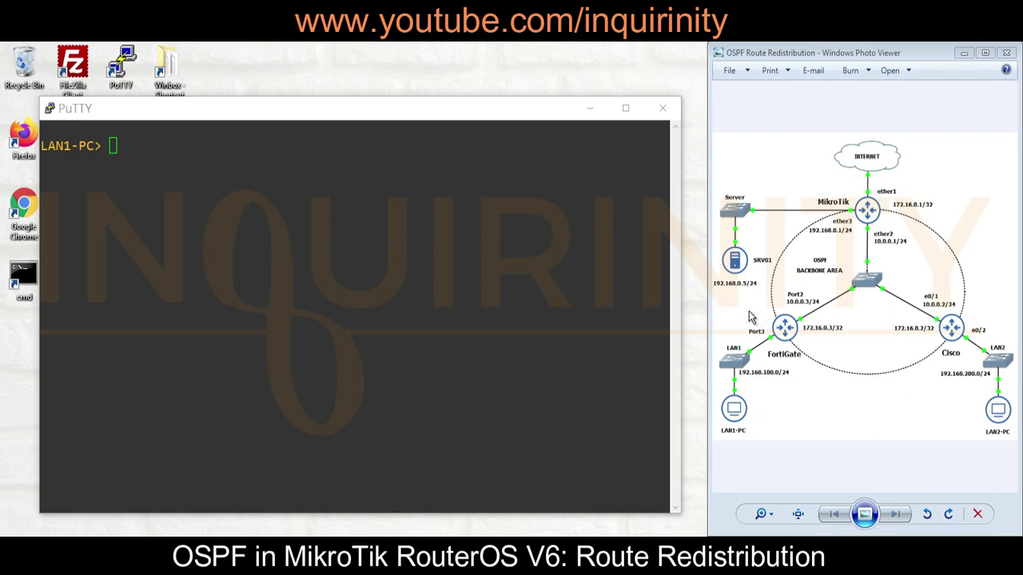
# - Test server reachability from LAN1-PC by pinging 192.168.0.5
pyautogui.click(393, 236)
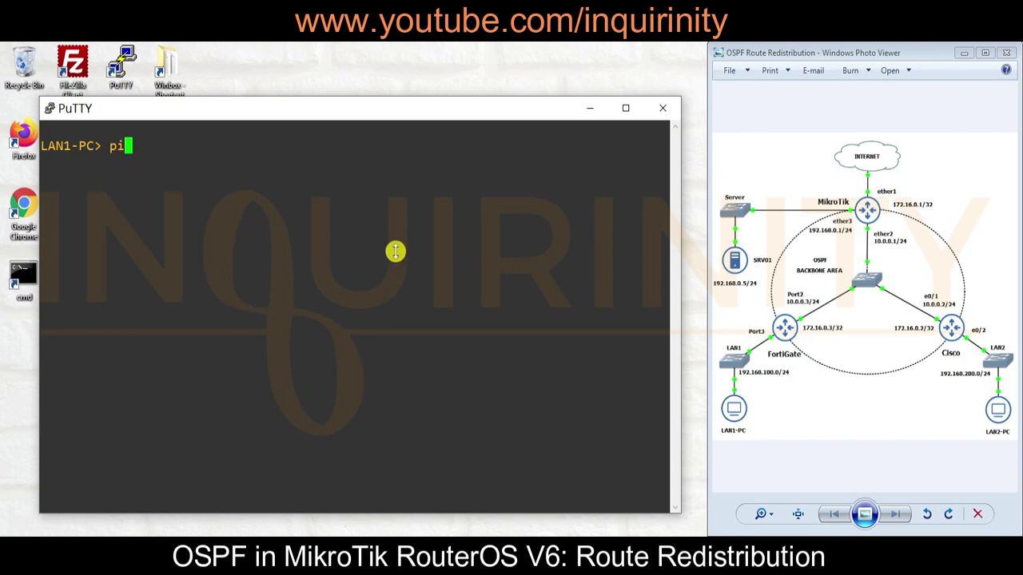
pyautogui.write('ng 192.168.0.')
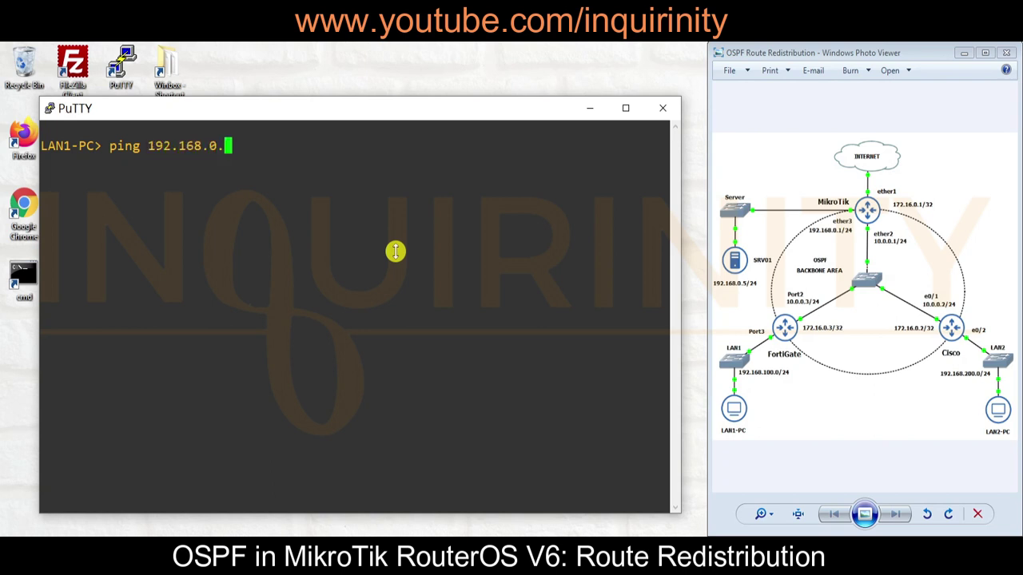
pyautogui.write('5')
pyautogui.press('Return')
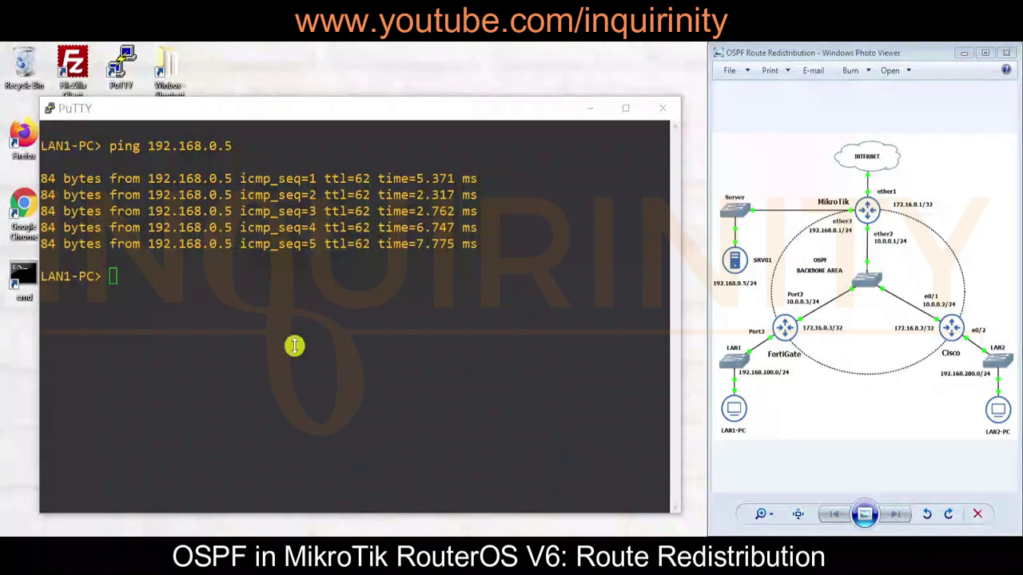
# - Test internet reachability from LAN1-PC by pinging 8.8.8.8, and stop the ping
pyautogui.click(294, 346)
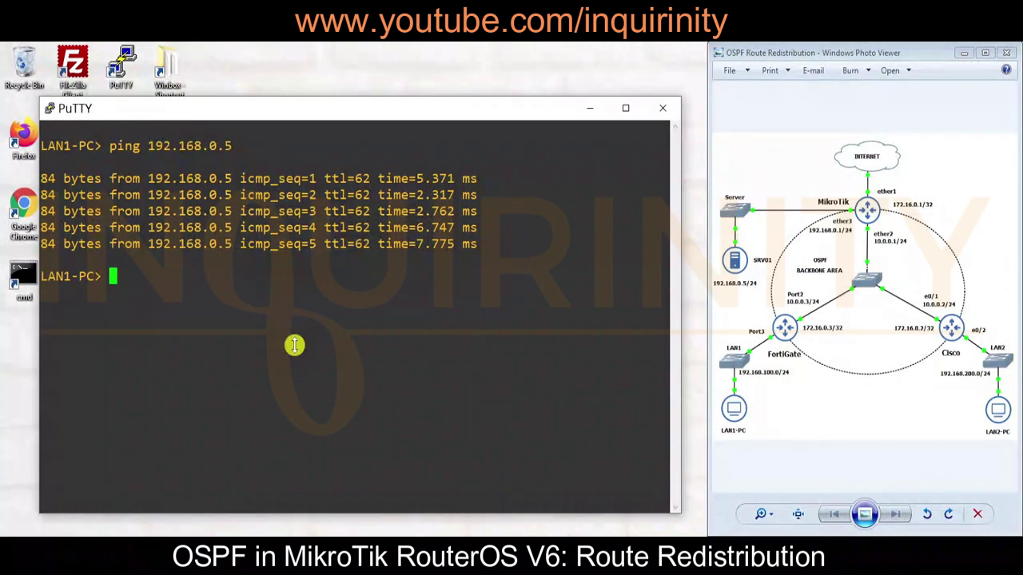
pyautogui.write('ping 8.8.8.8')
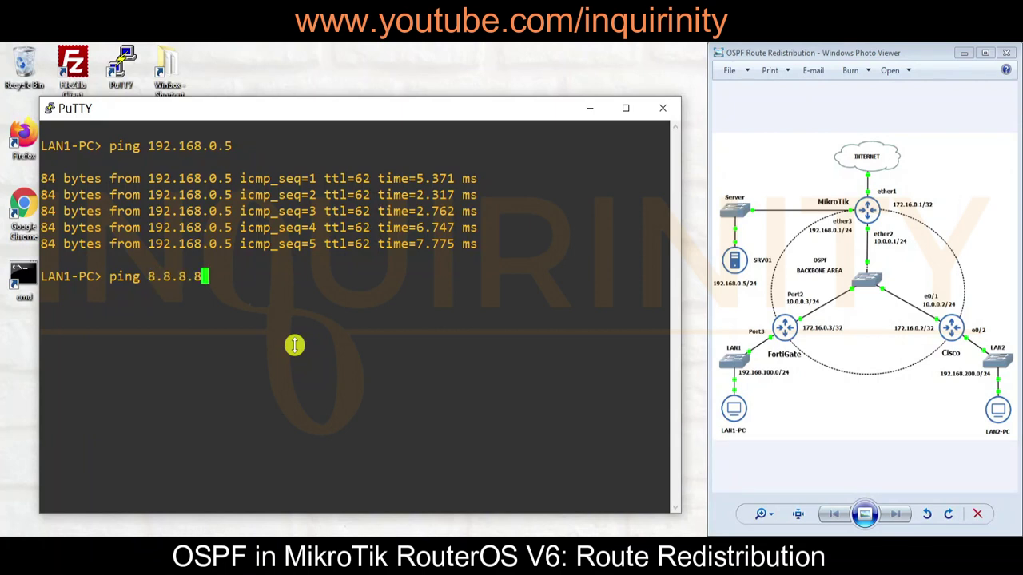
pyautogui.press('Return')
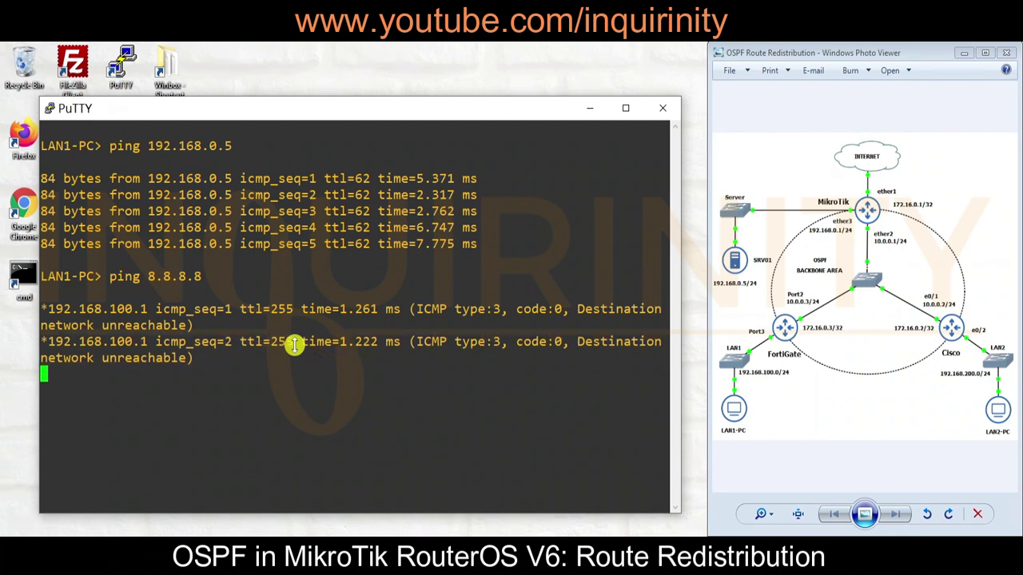
pyautogui.hotkey('ctrl', 'c')
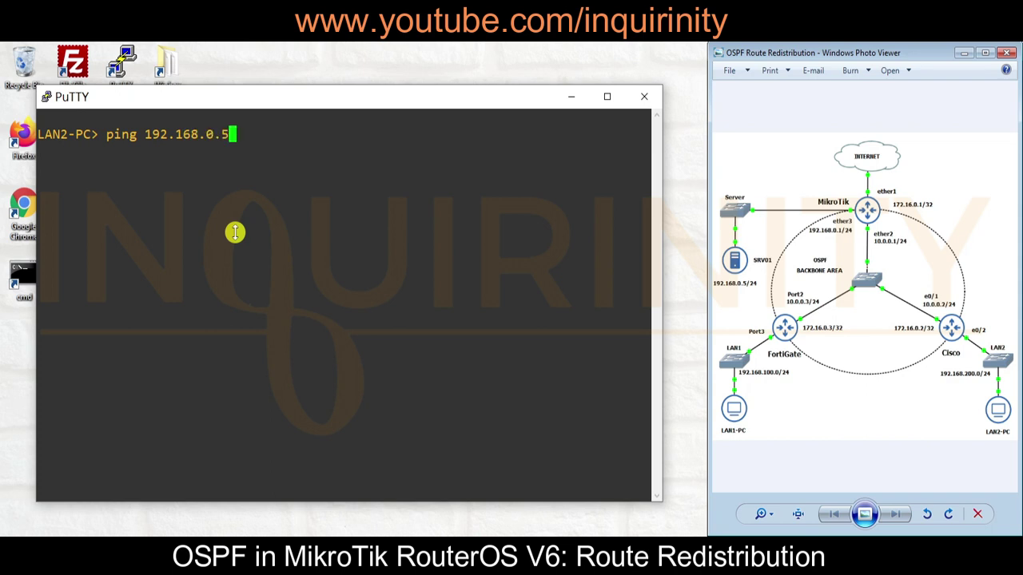
# - Test server and internet reachability from LAN2-PC by pinging 192.168.0.5 and 8.8.8.8
pyautogui.press('Return')
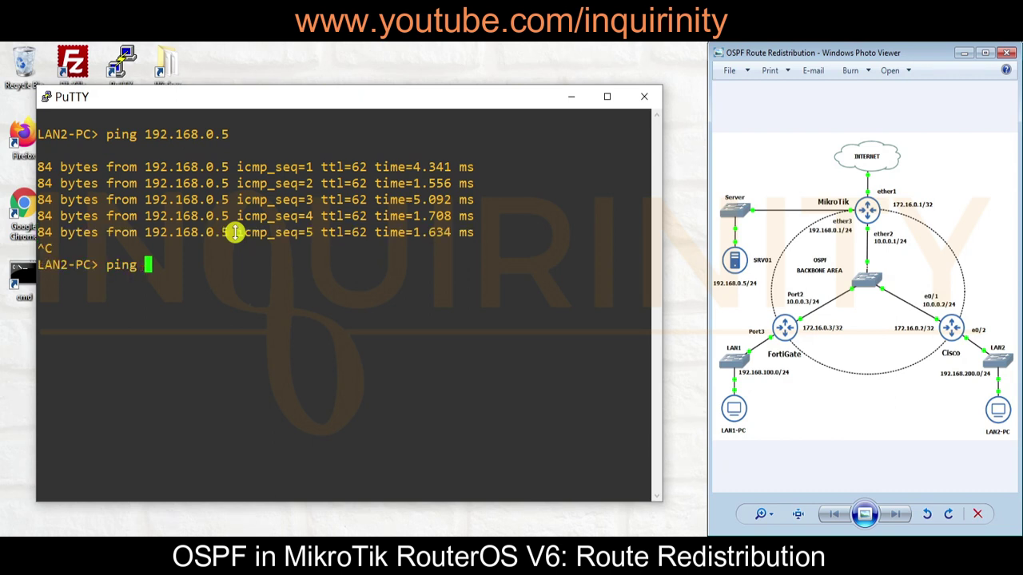
pyautogui.press('Return')
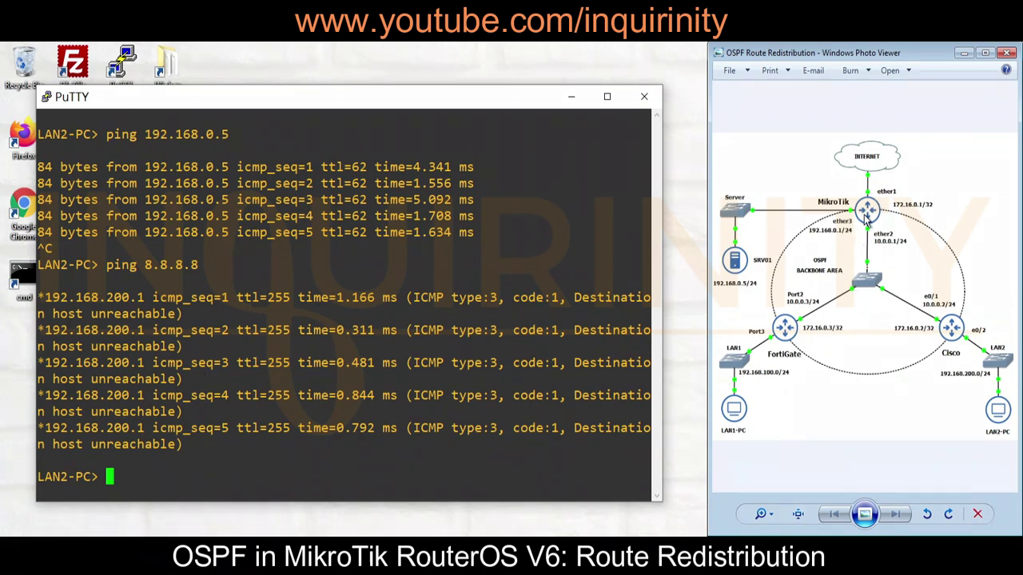
pyautogui.click(501, 435)
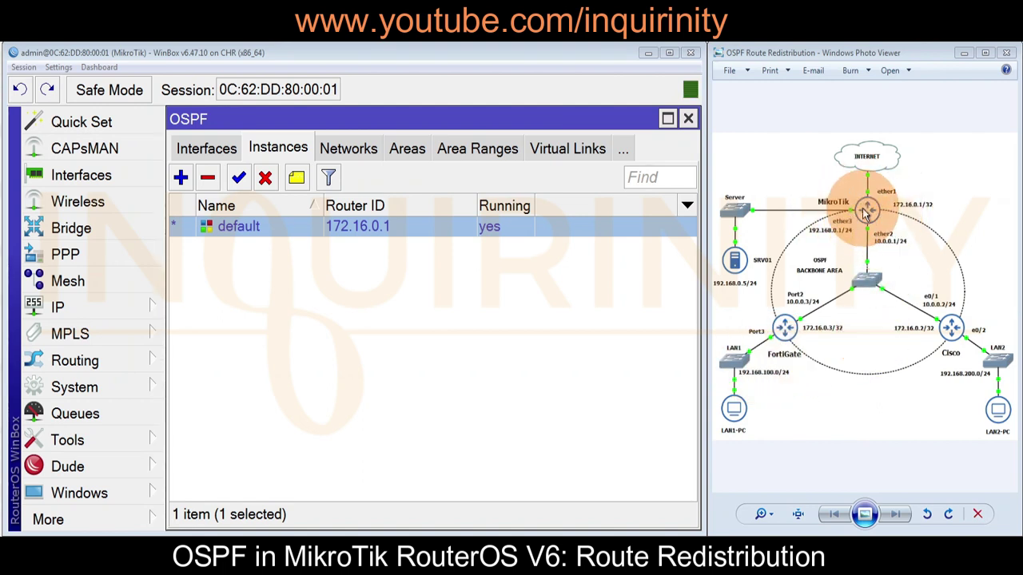
# - Inspect the outgoing interface and action of the MikroTik's srcnat rule, and close the firewall without changes
pyautogui.click(134, 309)
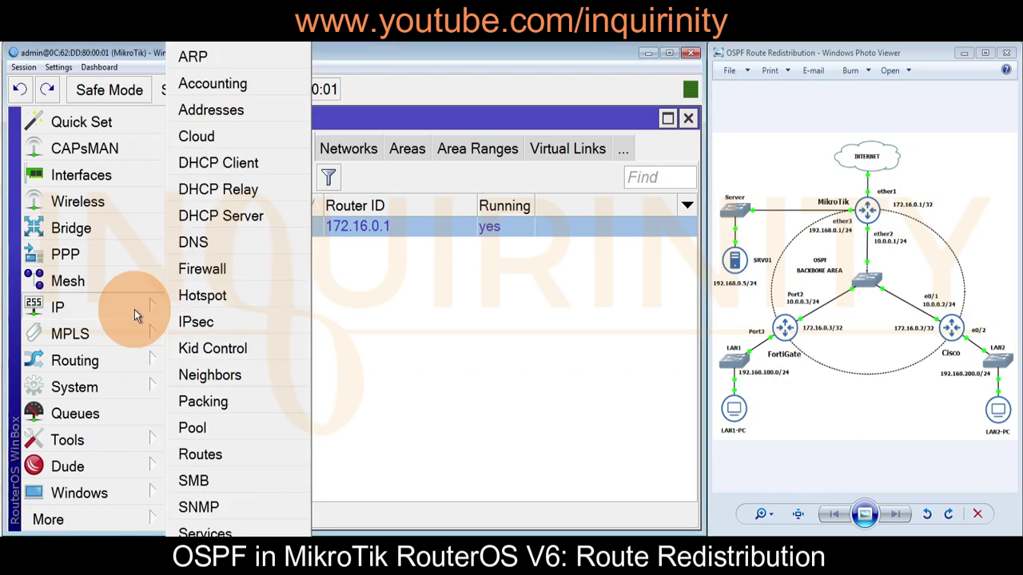
pyautogui.click(249, 271)
pyautogui.click(273, 150)
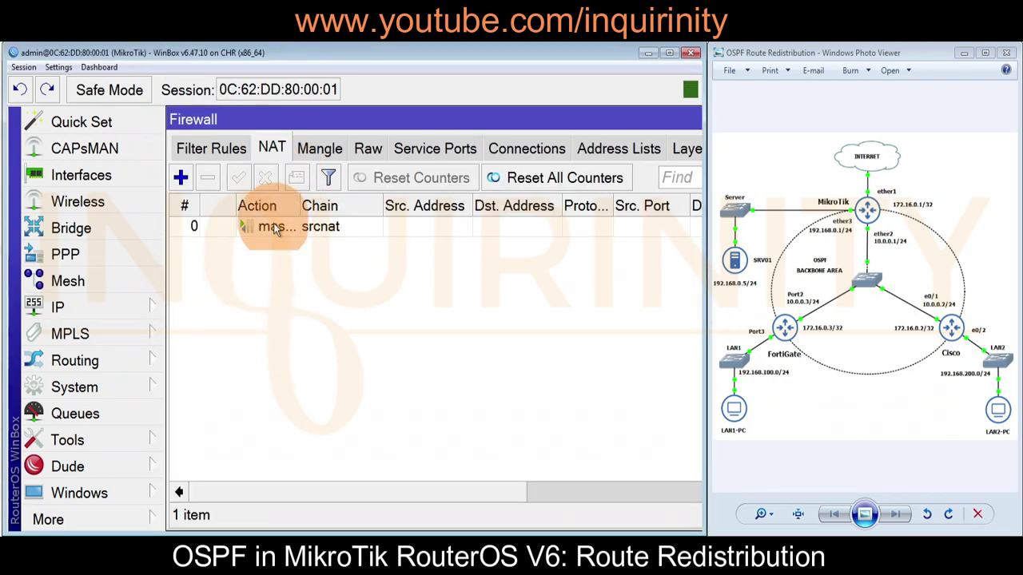
pyautogui.doubleClick(277, 230)
pyautogui.click(259, 148)
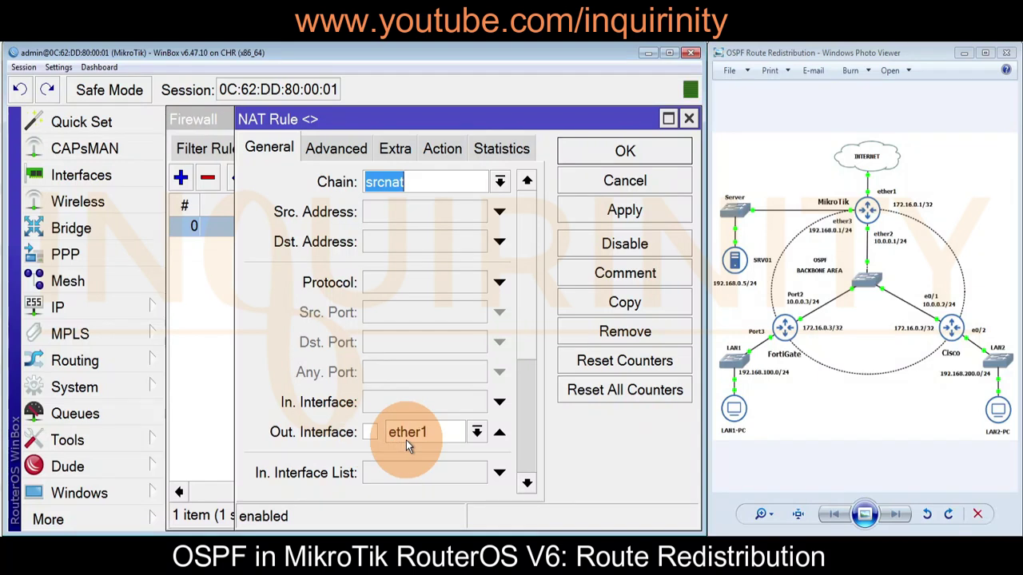
pyautogui.click(436, 144)
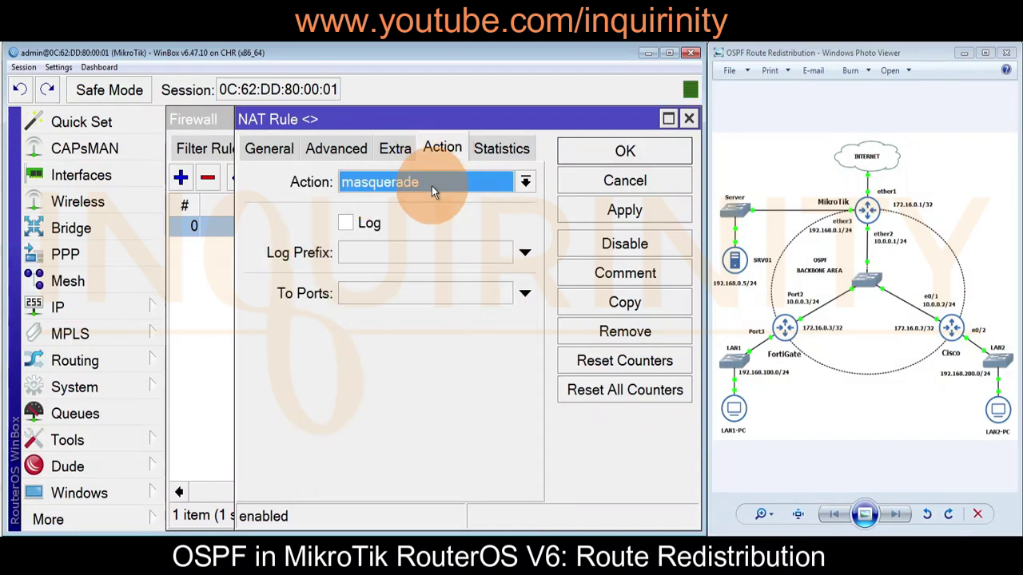
pyautogui.click(685, 120)
pyautogui.click(685, 120)
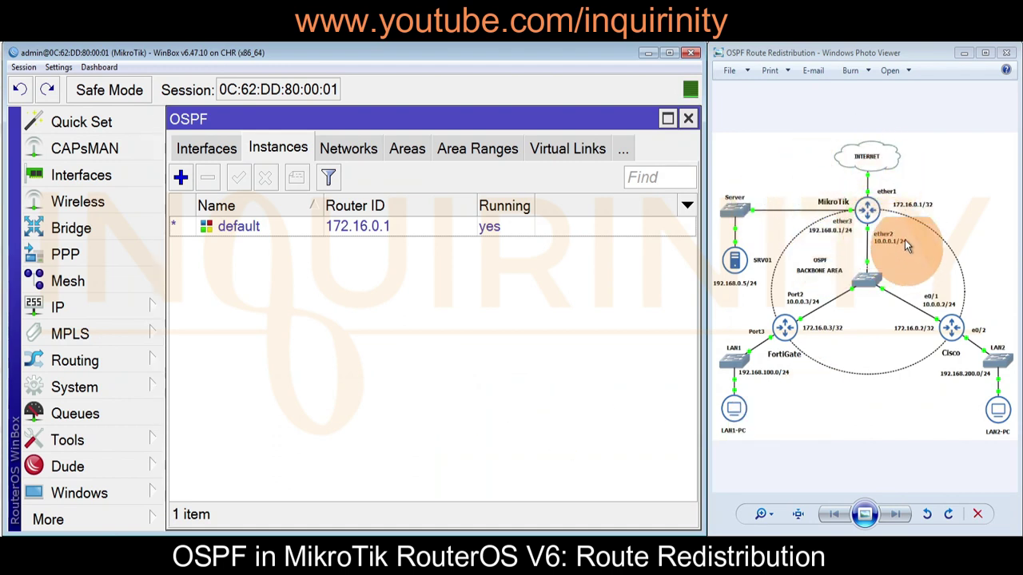
# - Check the default route 0.0.0.0/0 in the MikroTik's IP route list and close the list
pyautogui.click(45, 307)
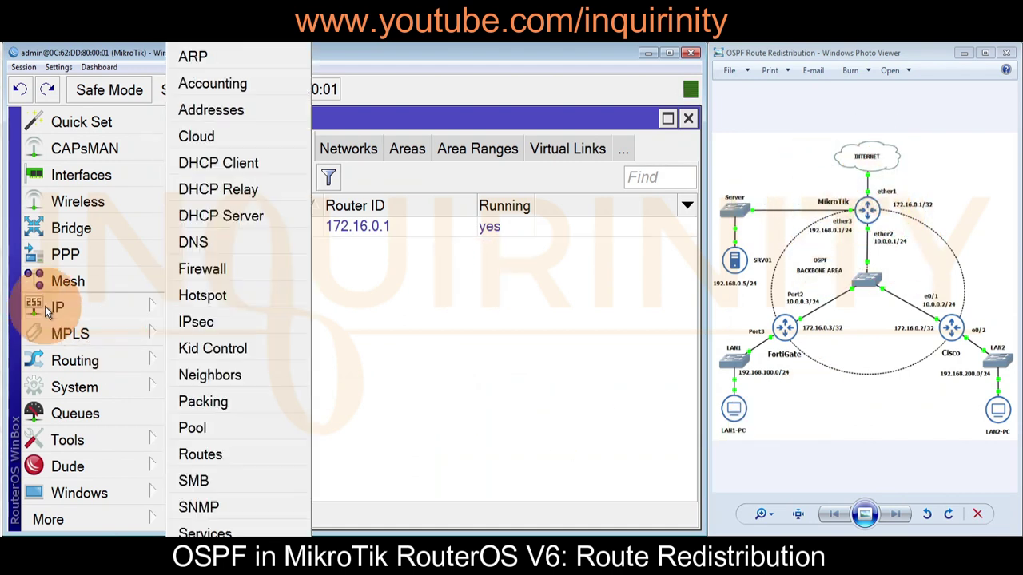
pyautogui.click(224, 454)
pyautogui.click(178, 228)
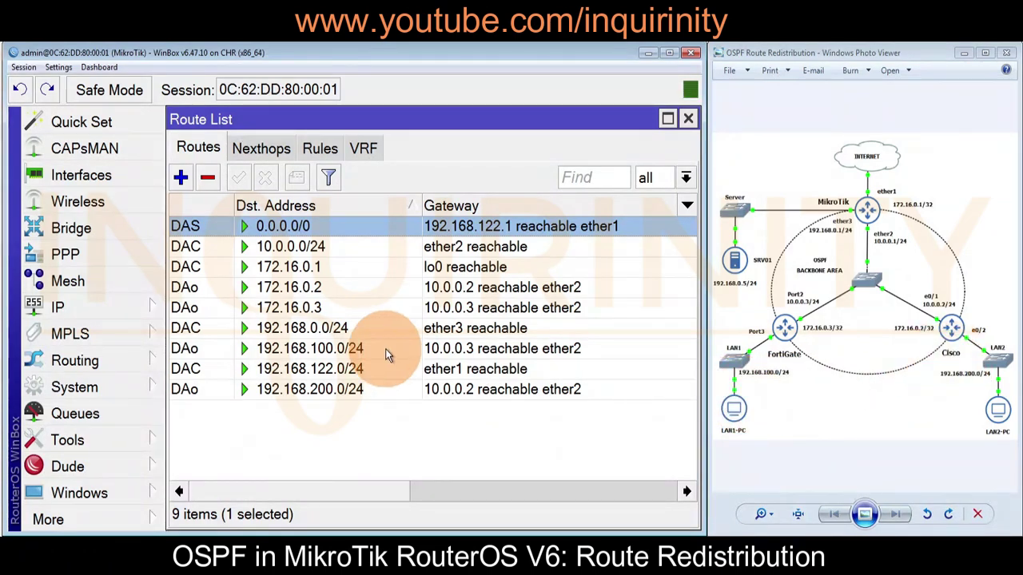
pyautogui.click(688, 119)
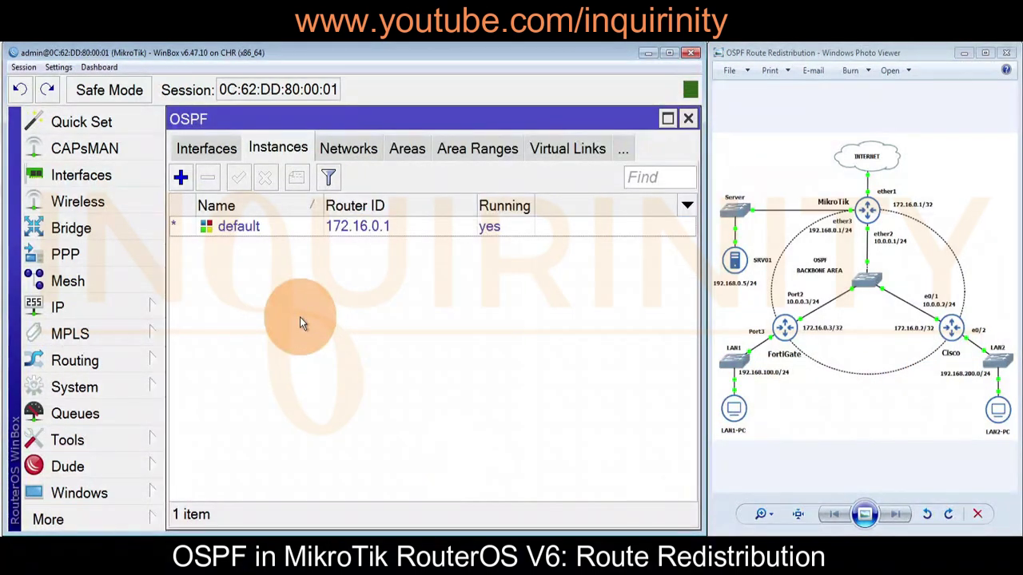
# - Set the MikroTik's default OSPF instance to redistribute the default route "if installed (as type 1)" and save the change
pyautogui.click(105, 363)
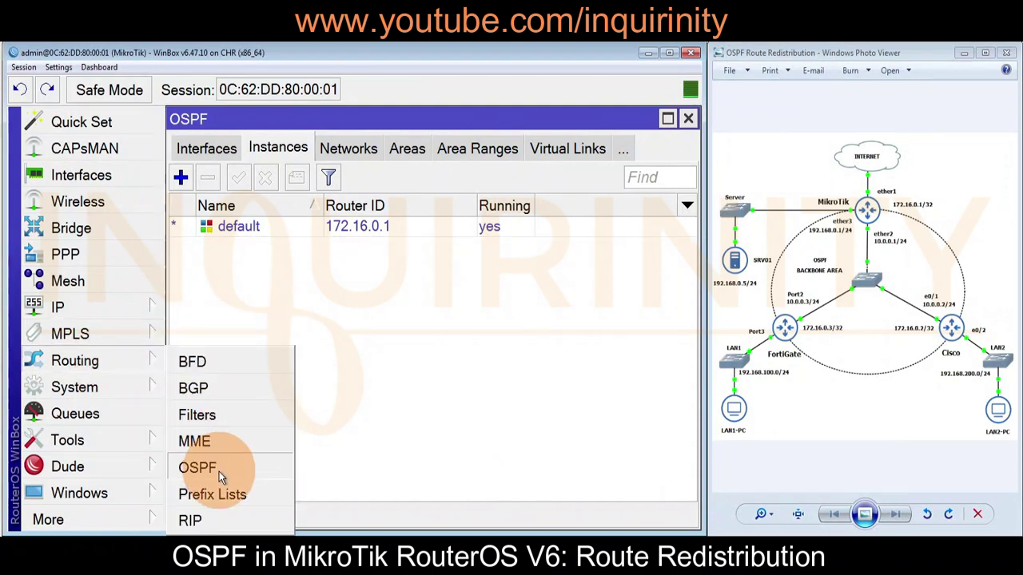
pyautogui.click(287, 153)
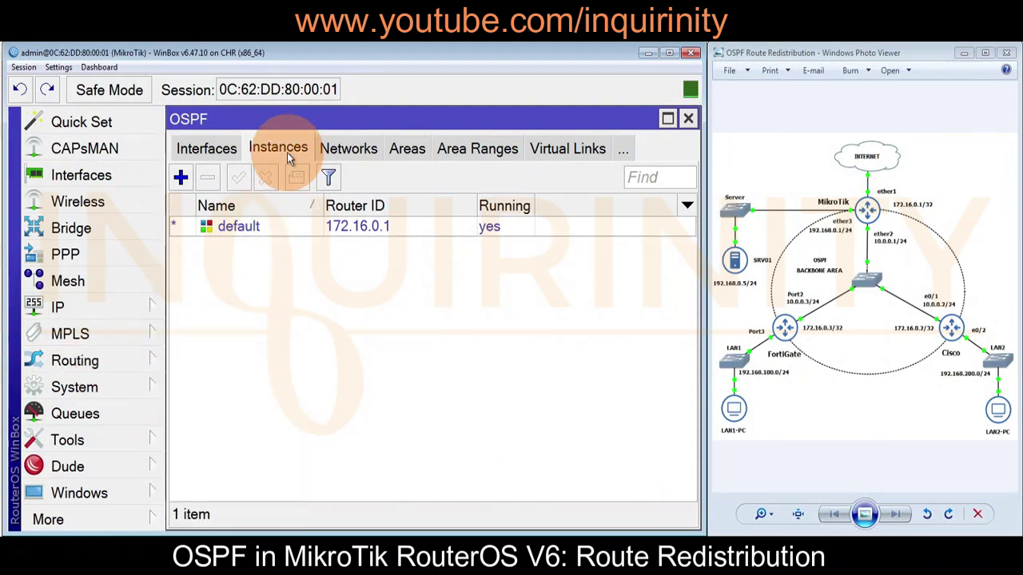
pyautogui.doubleClick(242, 228)
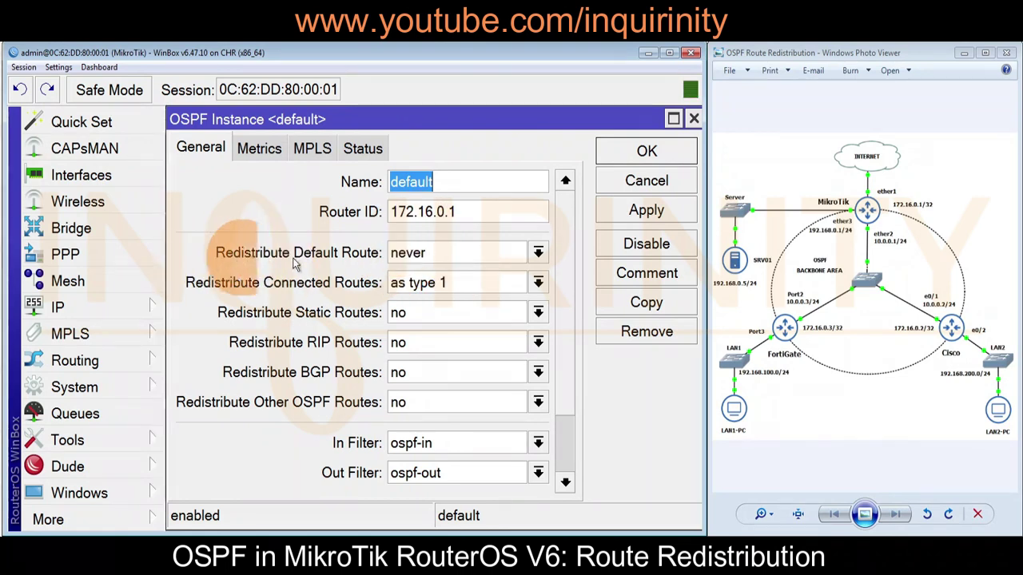
pyautogui.click(536, 254)
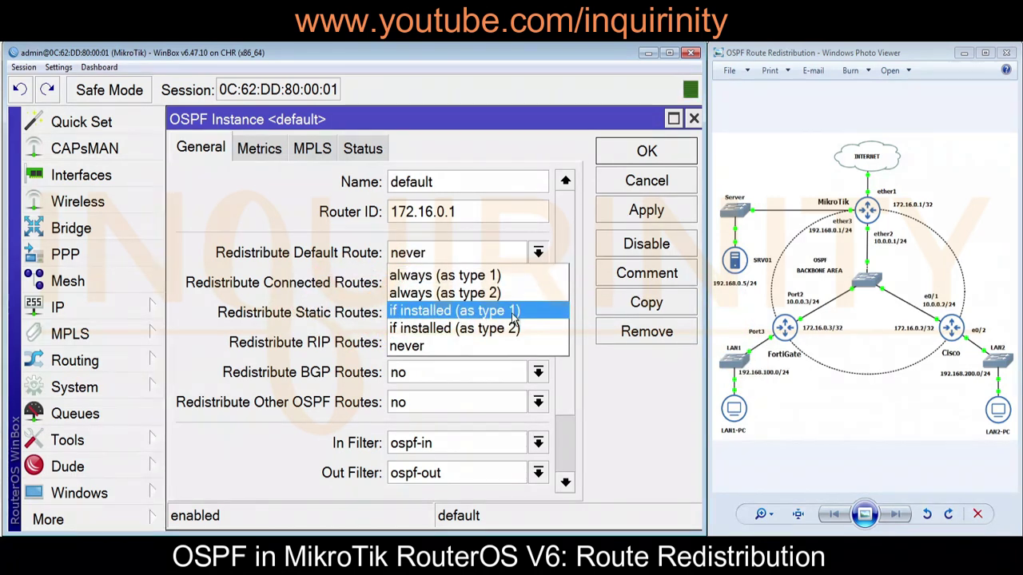
pyautogui.click(474, 317)
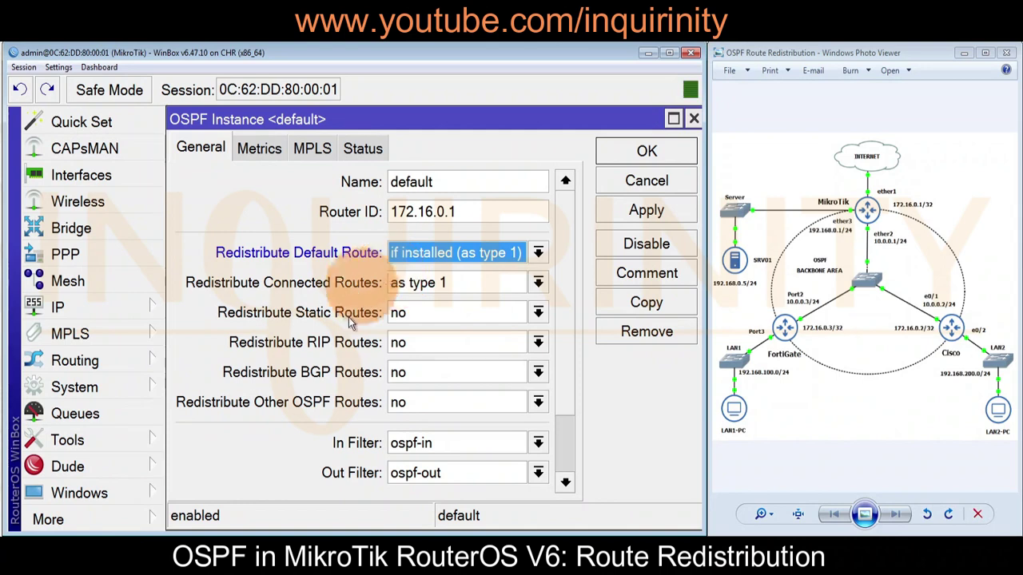
pyautogui.click(640, 210)
pyautogui.click(616, 144)
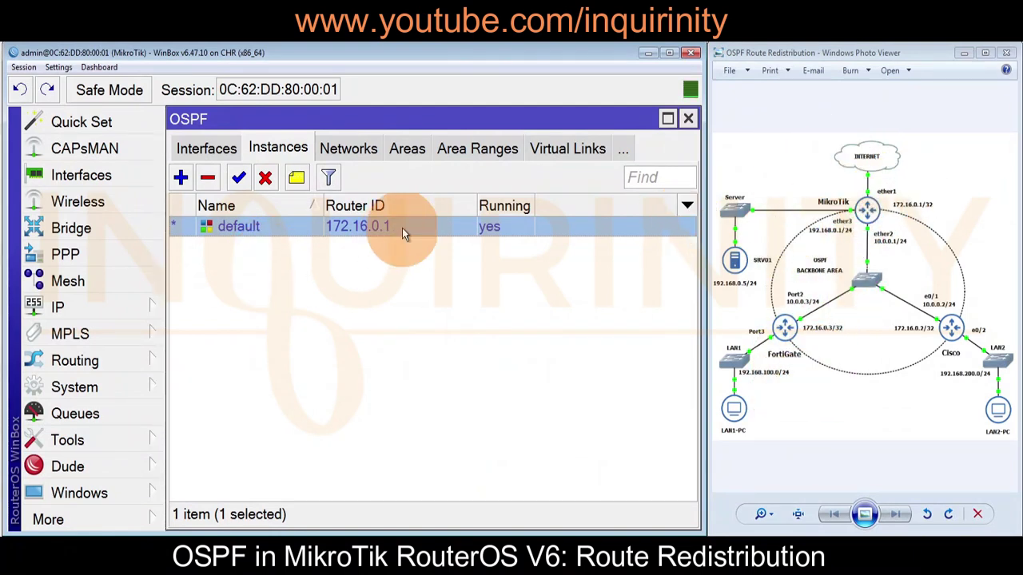
# - Check the gateway of the 0.0.0.0/0 default route in the MikroTik's IP route list, and close the list
pyautogui.click(101, 316)
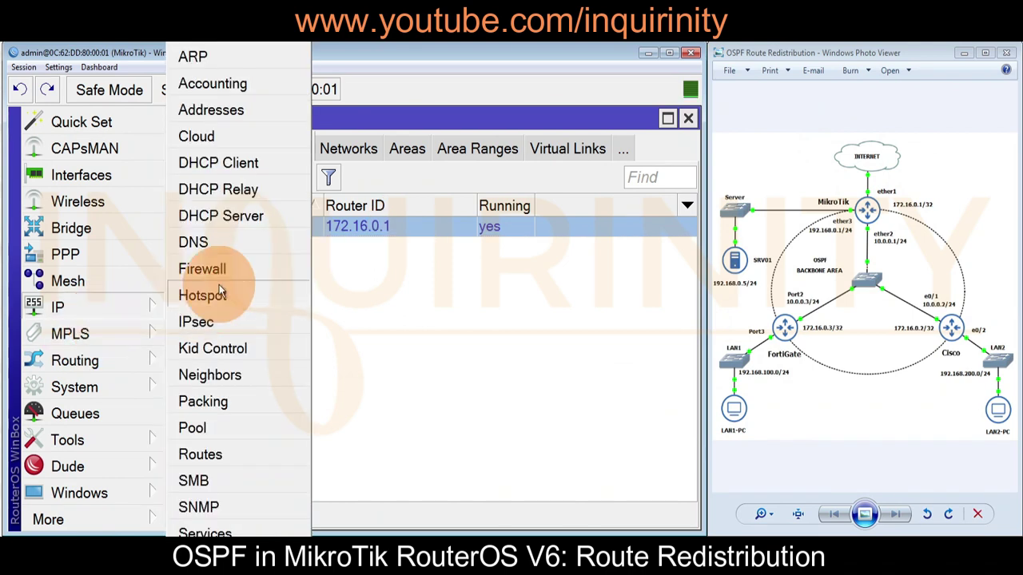
pyautogui.click(199, 455)
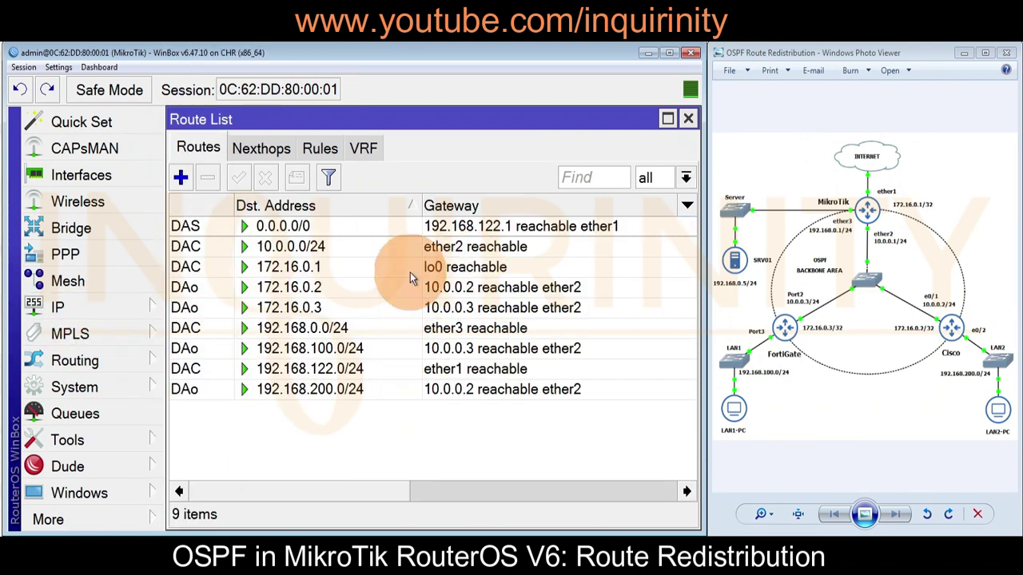
pyautogui.click(443, 227)
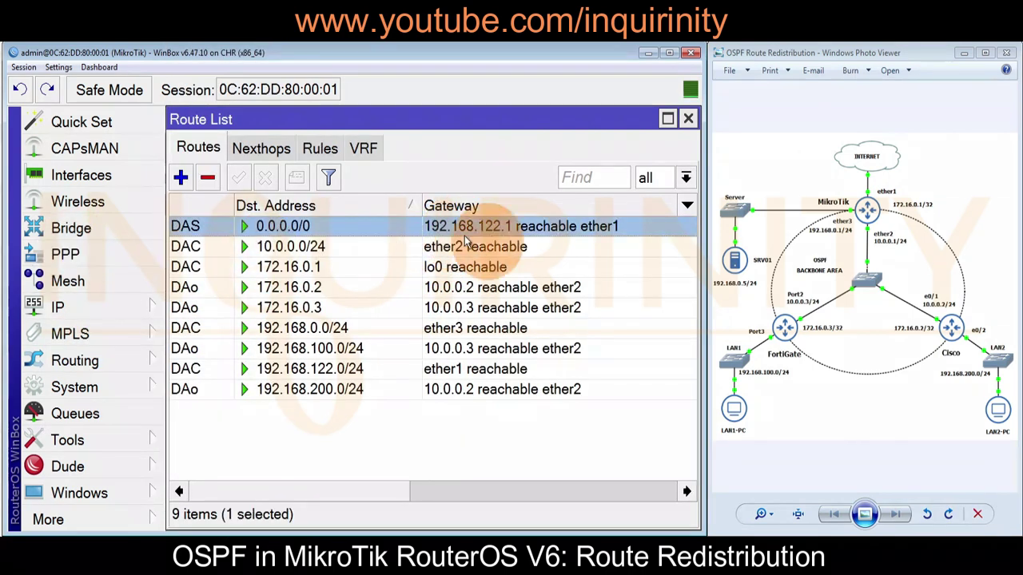
pyautogui.click(688, 120)
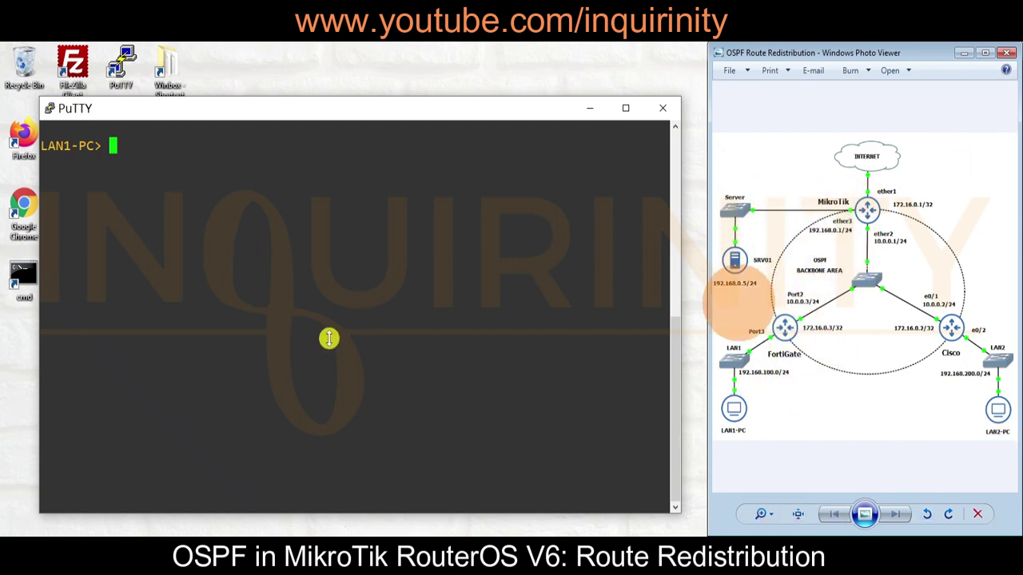
# - Switch to the LAN1-PC console in PuTTY, ping 8.8.8.8 to test internet reachability, and stop the ping
pyautogui.write('ping 8.8.8.8')
pyautogui.press('Return')
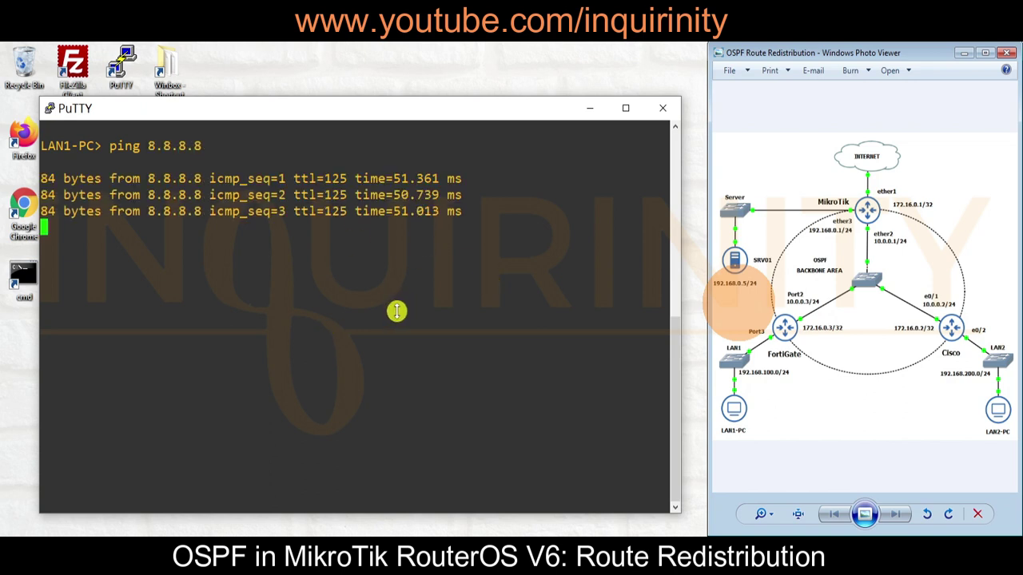
pyautogui.hotkey('ctrl', 'c')
pyautogui.write('ping ')
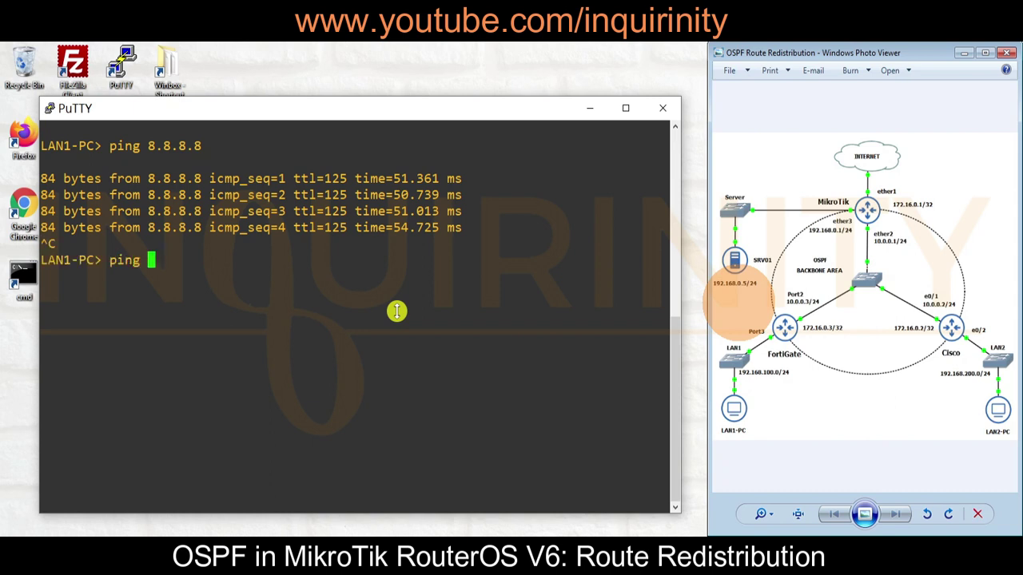
pyautogui.write('www.google.com')
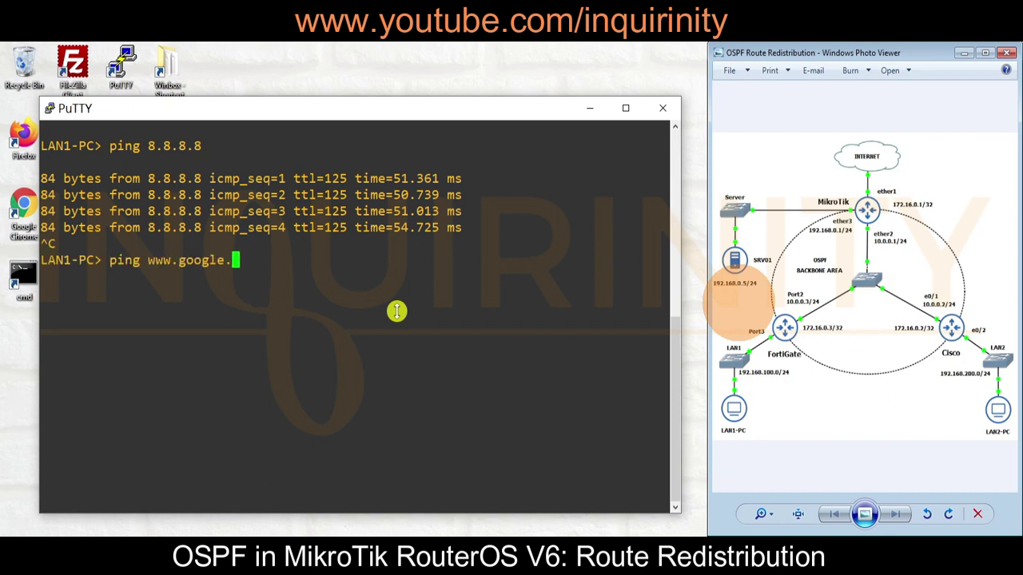
pyautogui.press('Return')
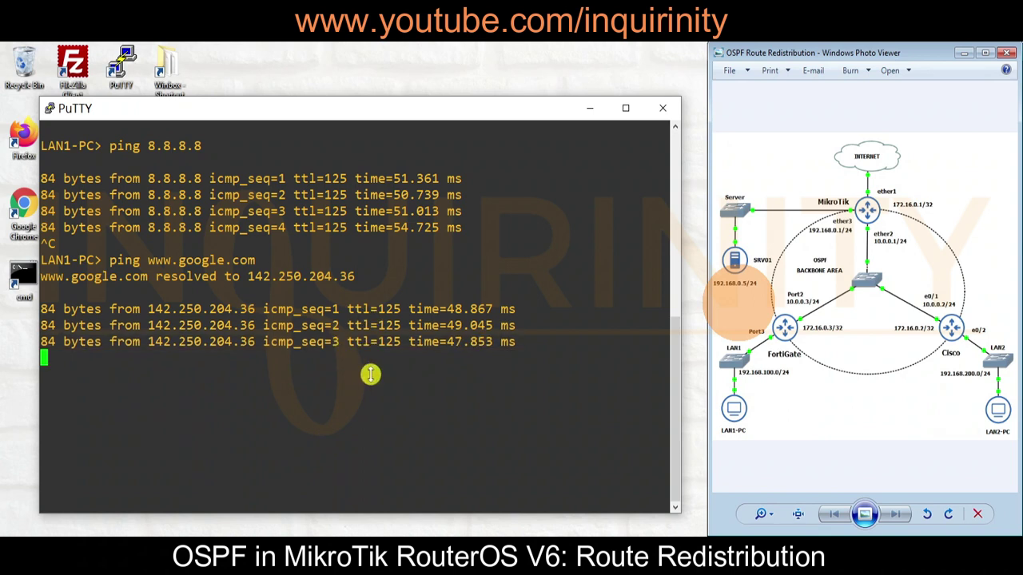
pyautogui.hotkey('ctrl', 'c')
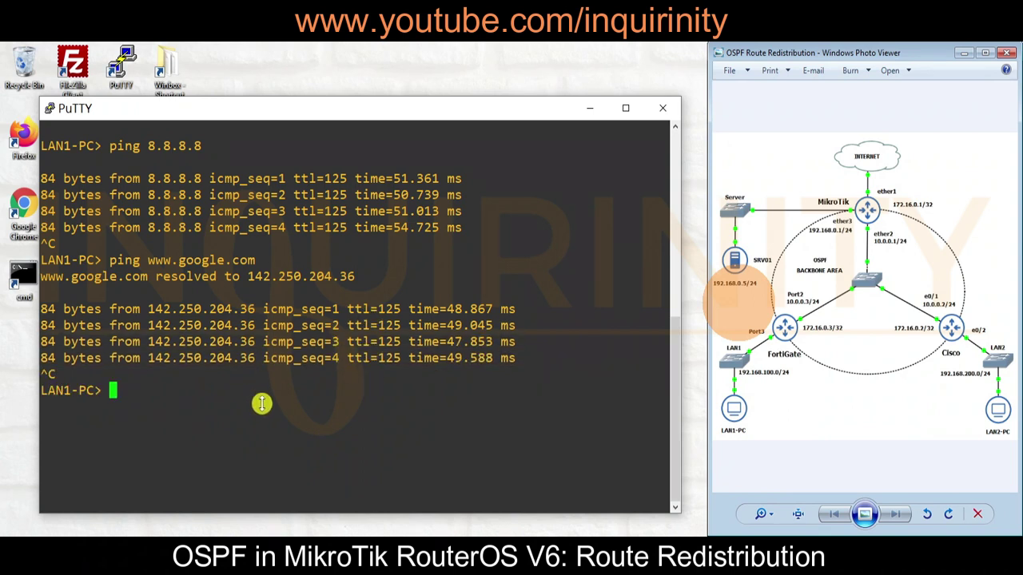
pyautogui.write('ping www.')
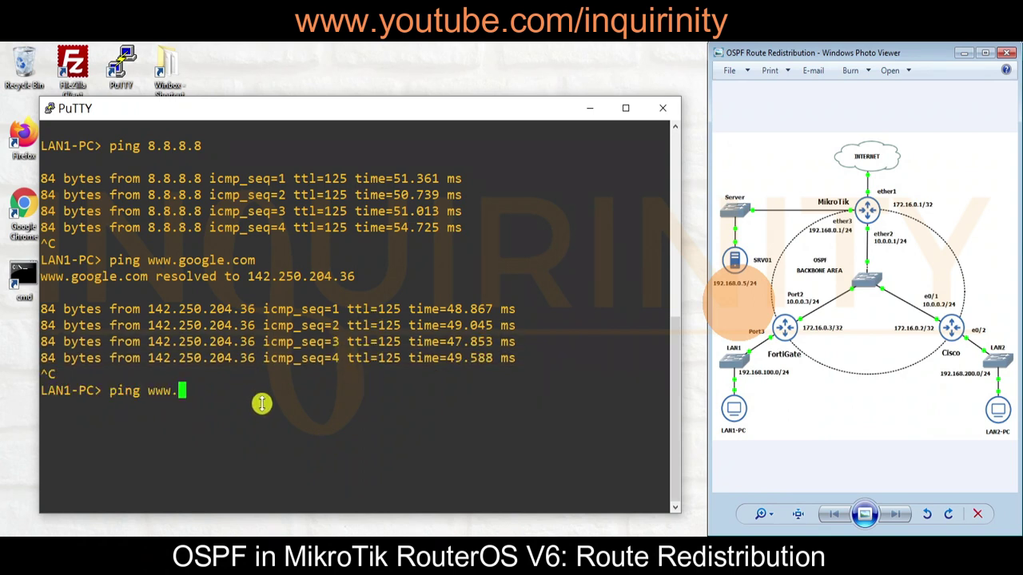
pyautogui.write('mikrotik.com')
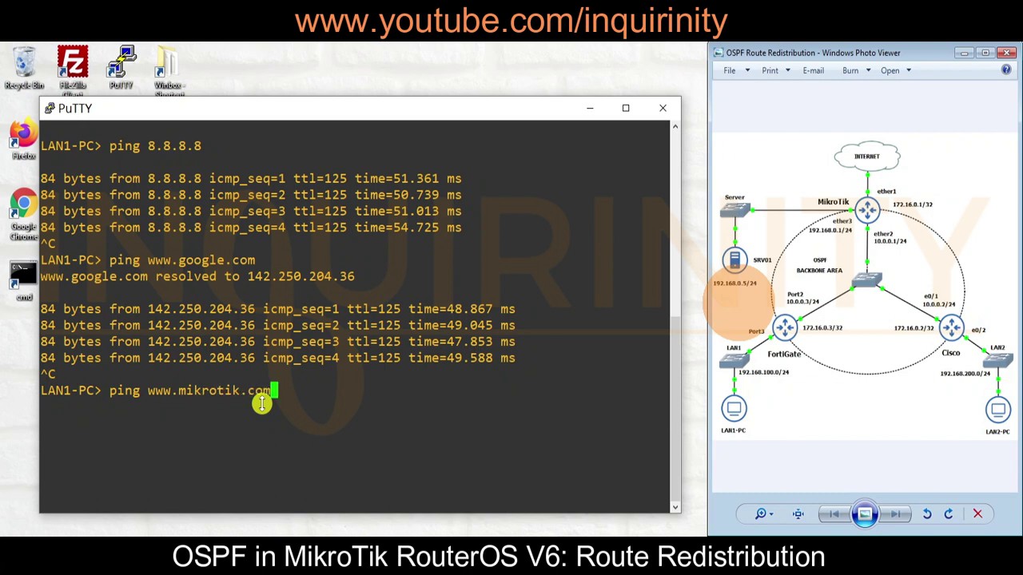
pyautogui.press('Return')
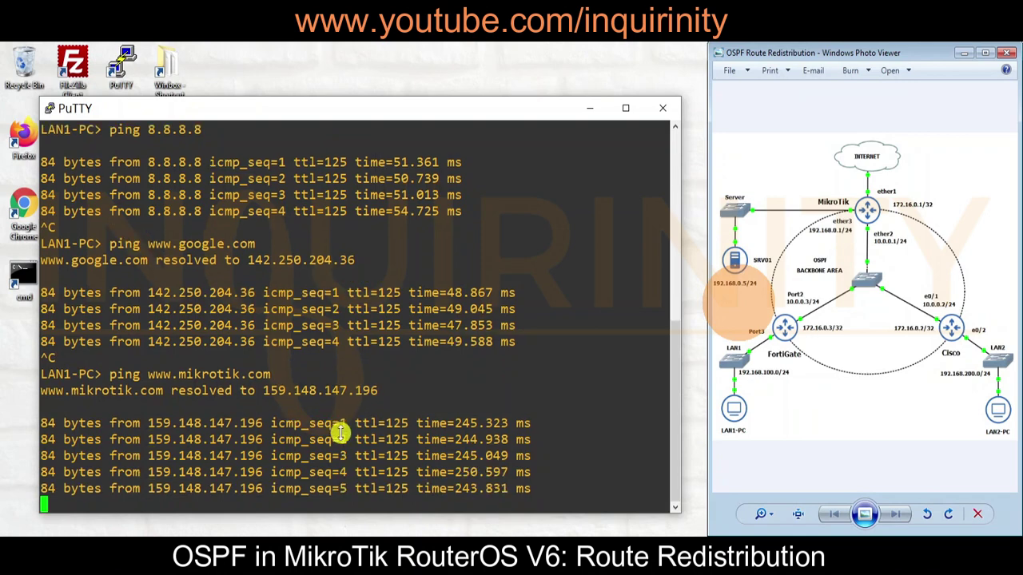
pyautogui.hotkey('ctrl', 'c')
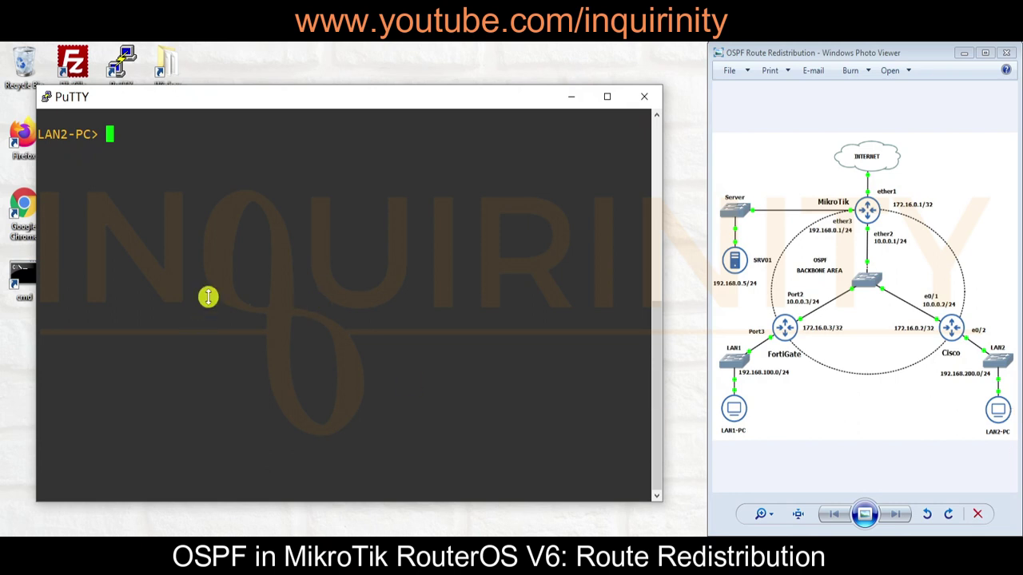
# - Test internet reachability from the LAN2-PC console by pinging 8.8.8.8, and stop the ping
pyautogui.write('ping 8.8.8.8')
pyautogui.press('Return')
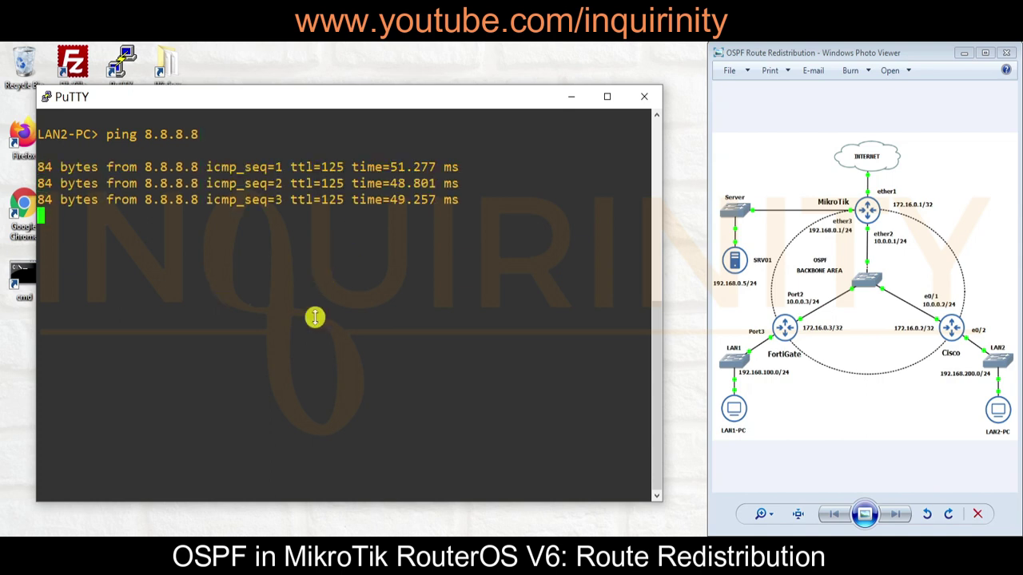
pyautogui.hotkey('ctrl', 'c')
pyautogui.write('pin')
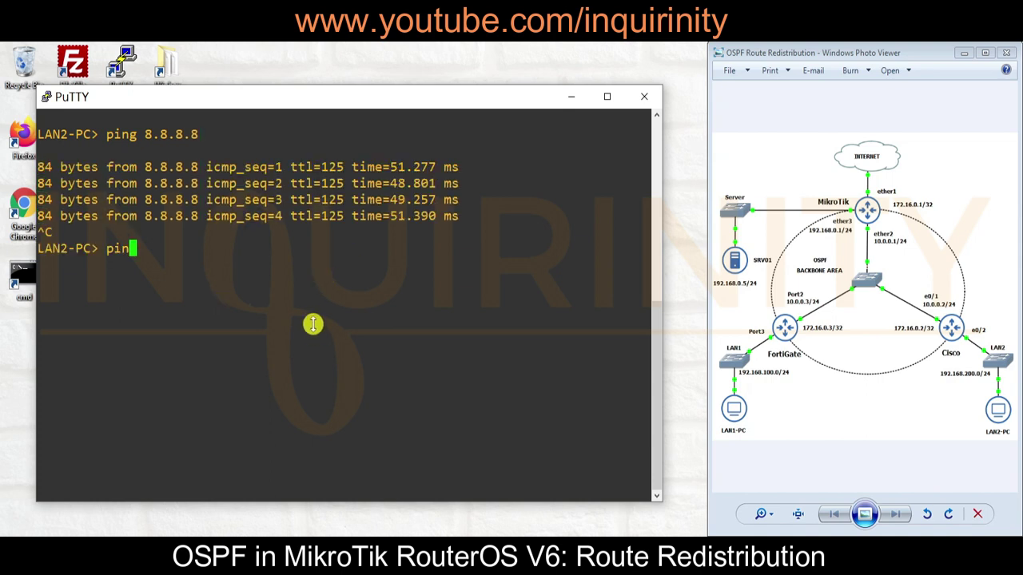
pyautogui.write('g wwww.mikrotik.com')
pyautogui.press('Return')
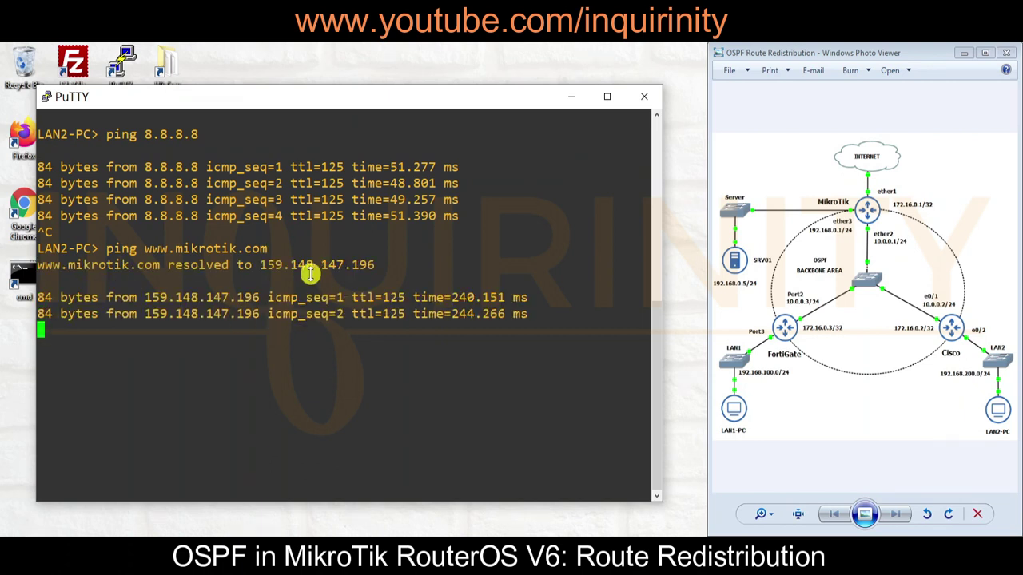
pyautogui.hotkey('ctrl', 'c')
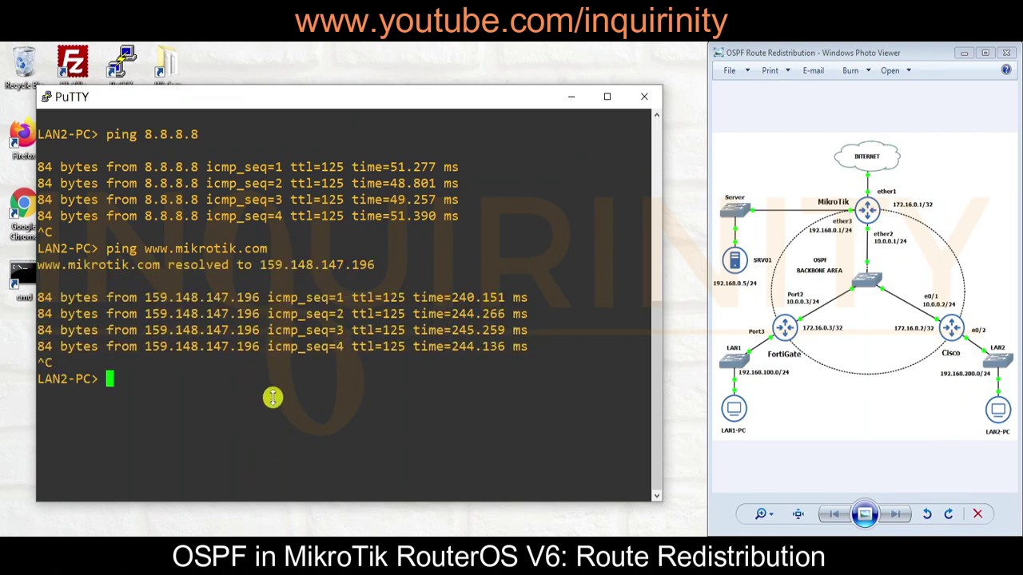
pyautogui.write('ping www.google.')
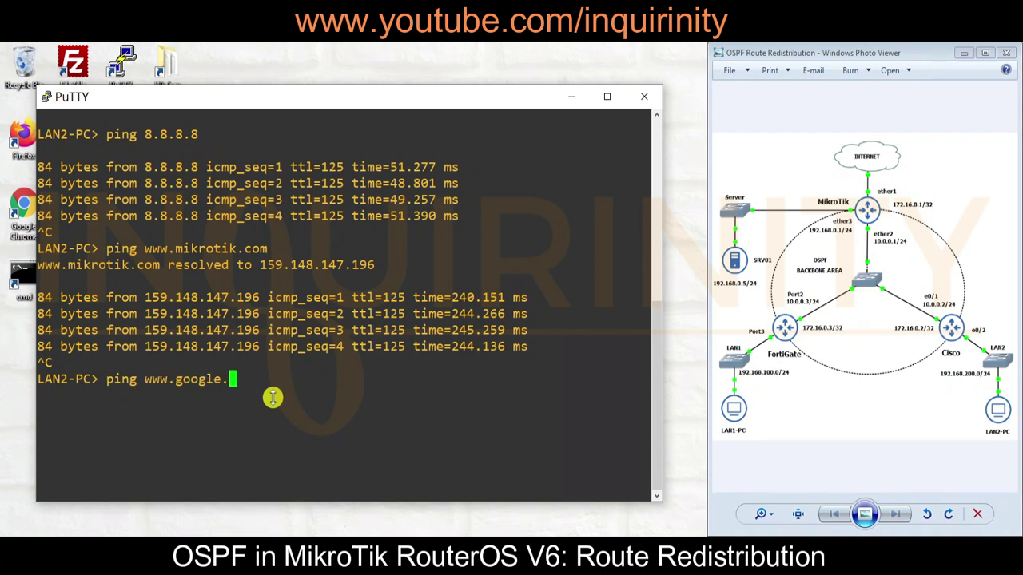
pyautogui.write('com')
pyautogui.press('Return')
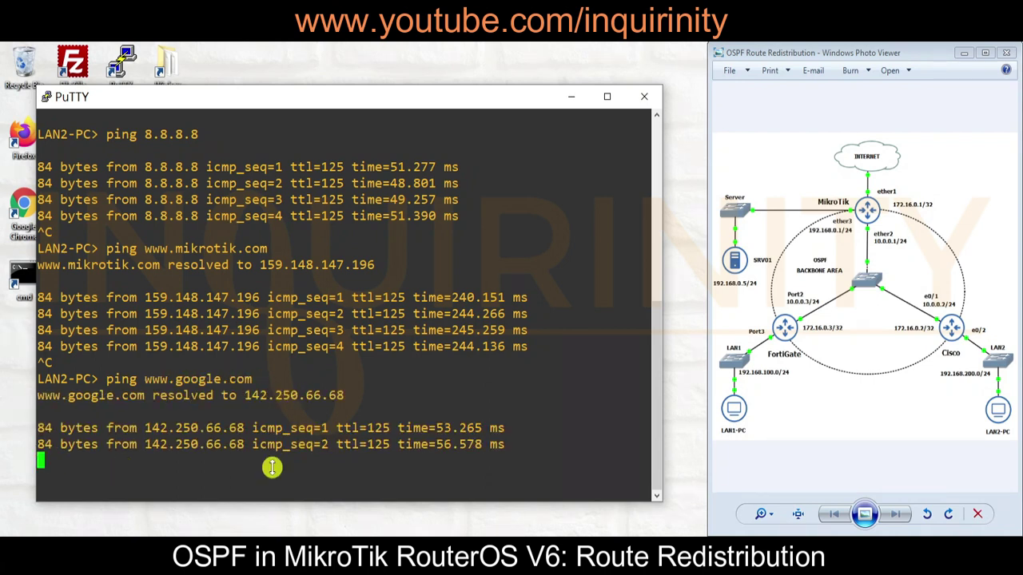